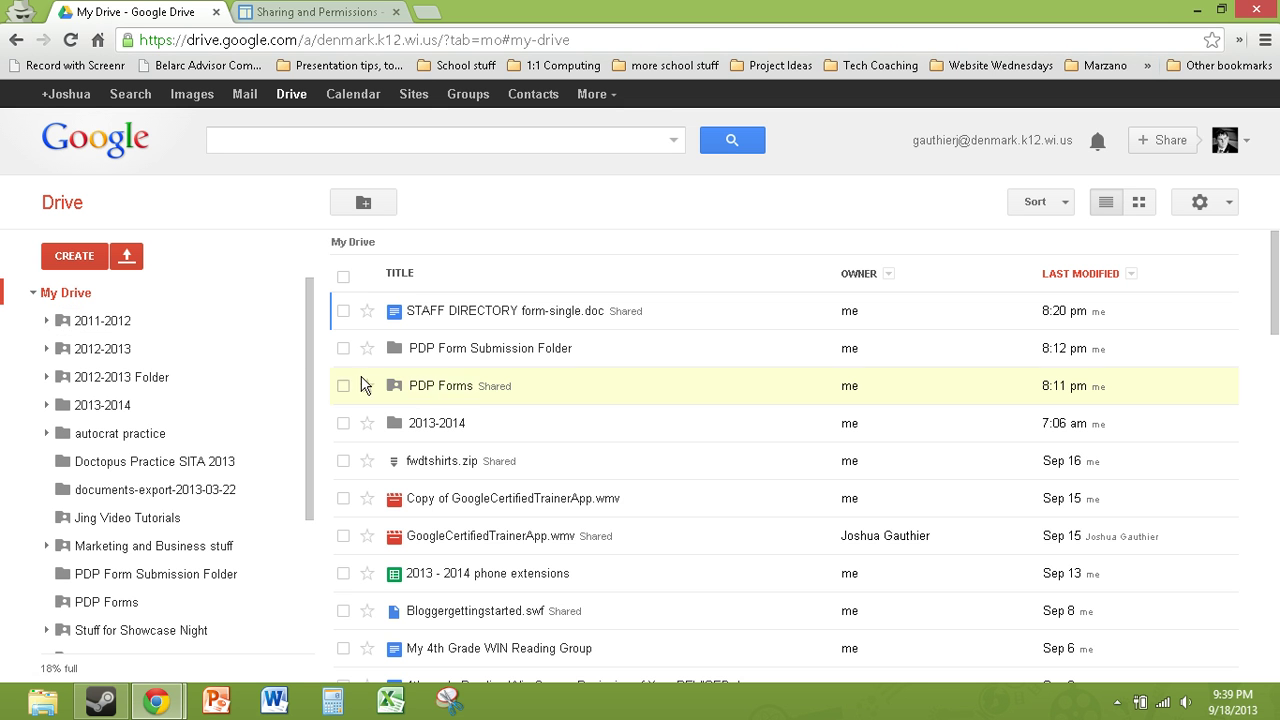
Step: Open the PDP Forms folder, then switch to the Denmark PDP Resources site's Sharing and Permissions page
{"action": "left_click", "coordinate": [441, 387]}
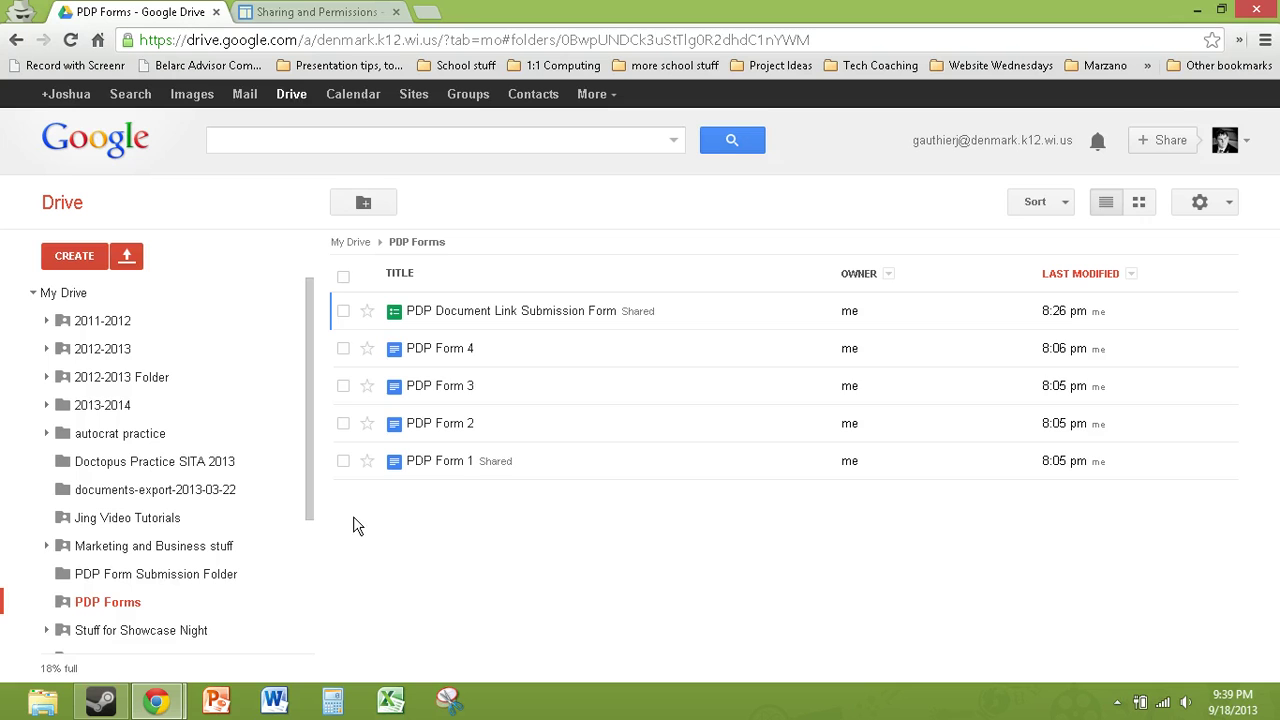
{"action": "left_click", "coordinate": [308, 16]}
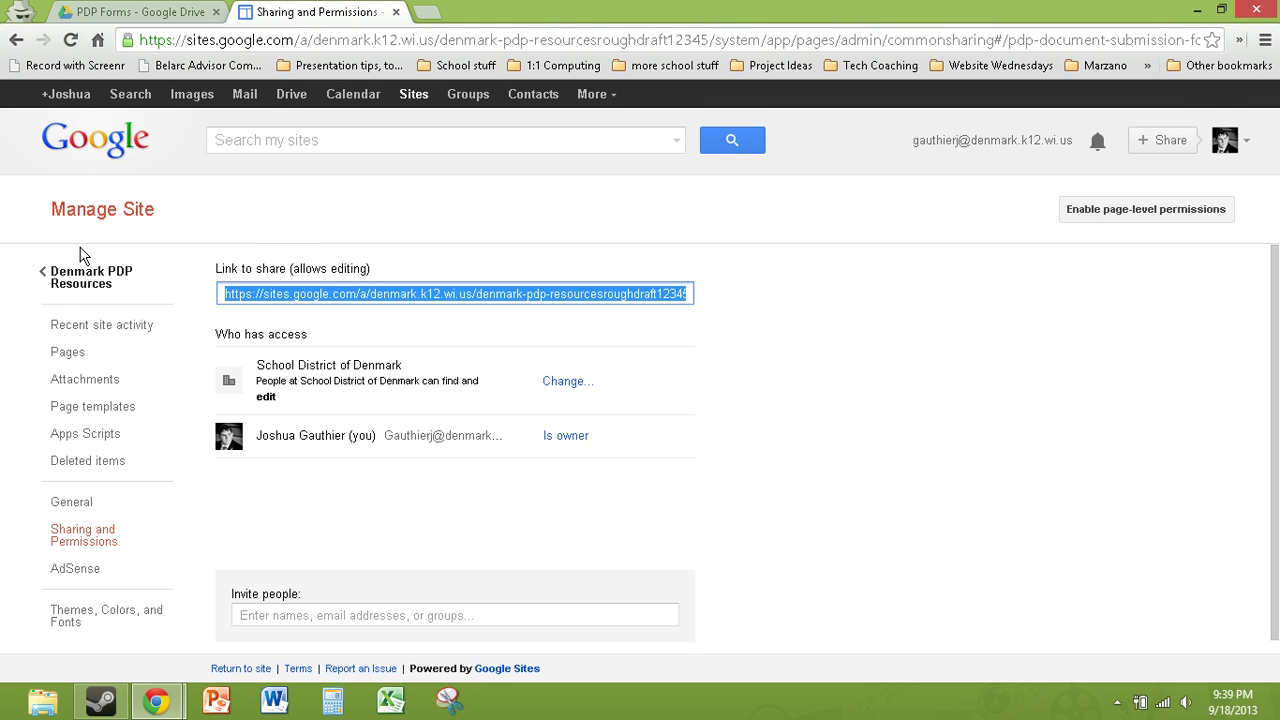
Step: Return to the Denmark PDP Resources site's Documents for PDP Plan page and select its web address
{"action": "left_click", "coordinate": [68, 282]}
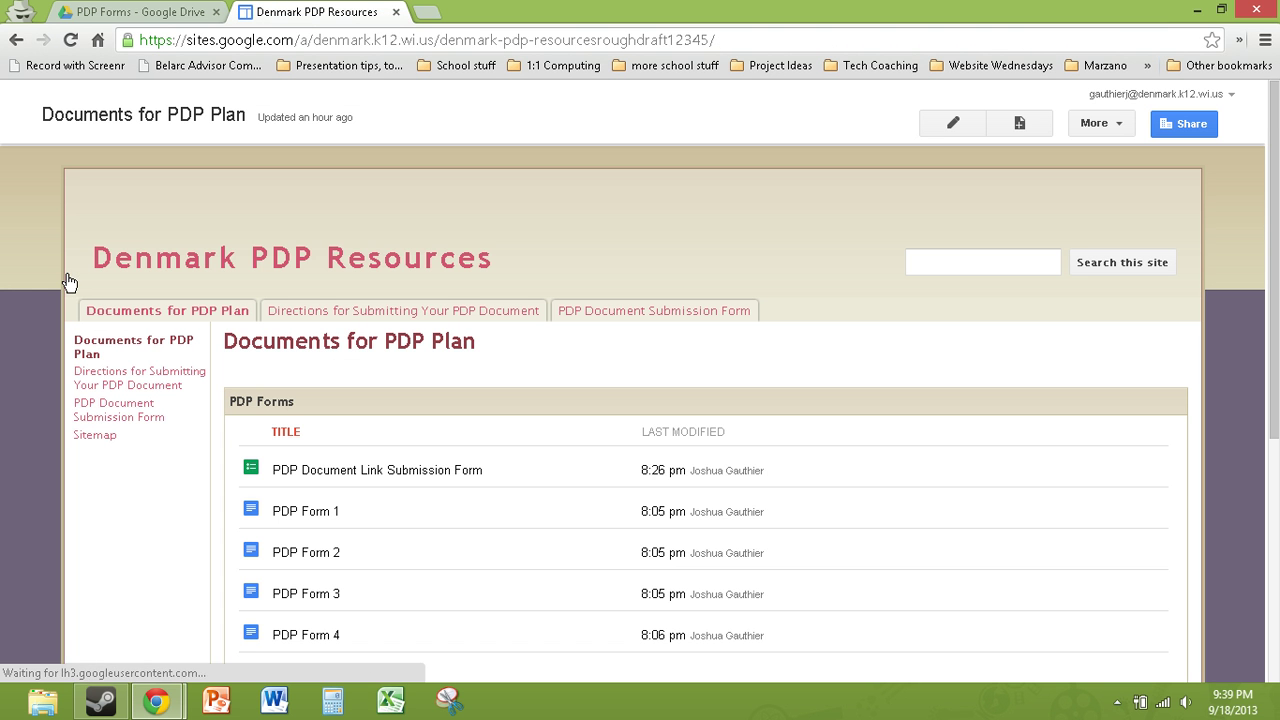
{"action": "scroll", "coordinate": [343, 320], "scroll_direction": "down", "scroll_amount": 1}
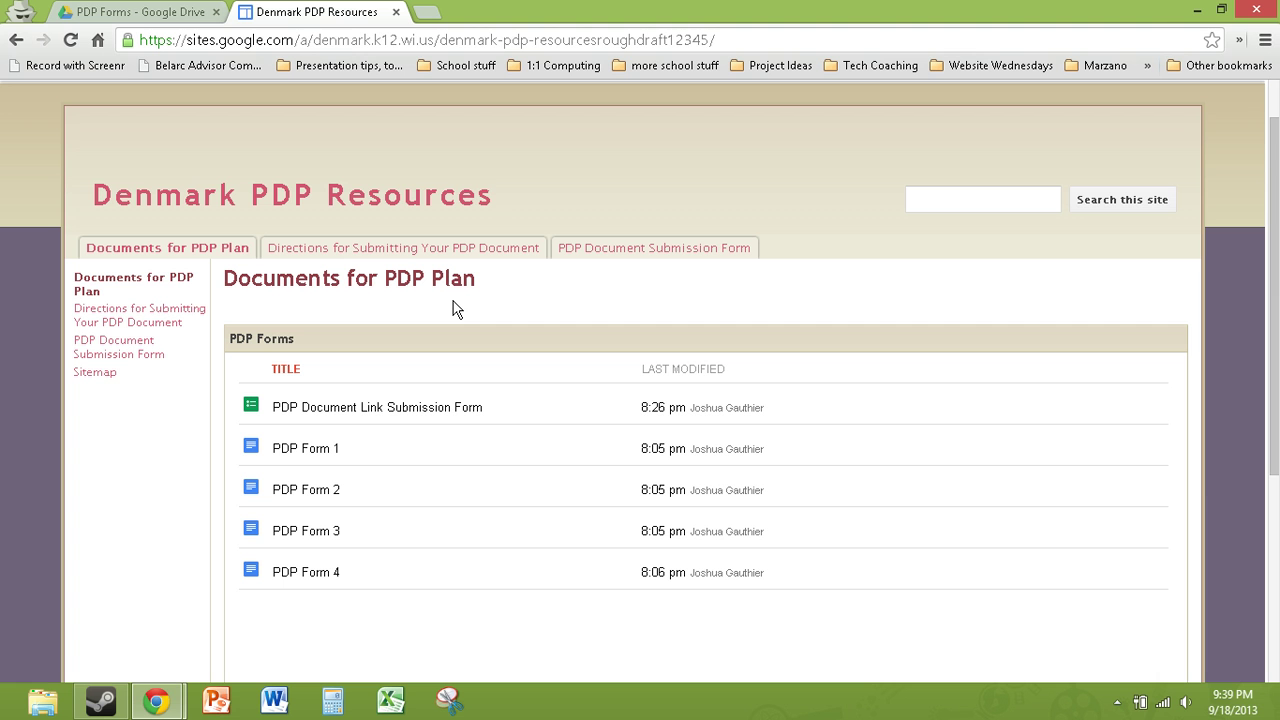
{"action": "key", "text": "ctrl+l"}
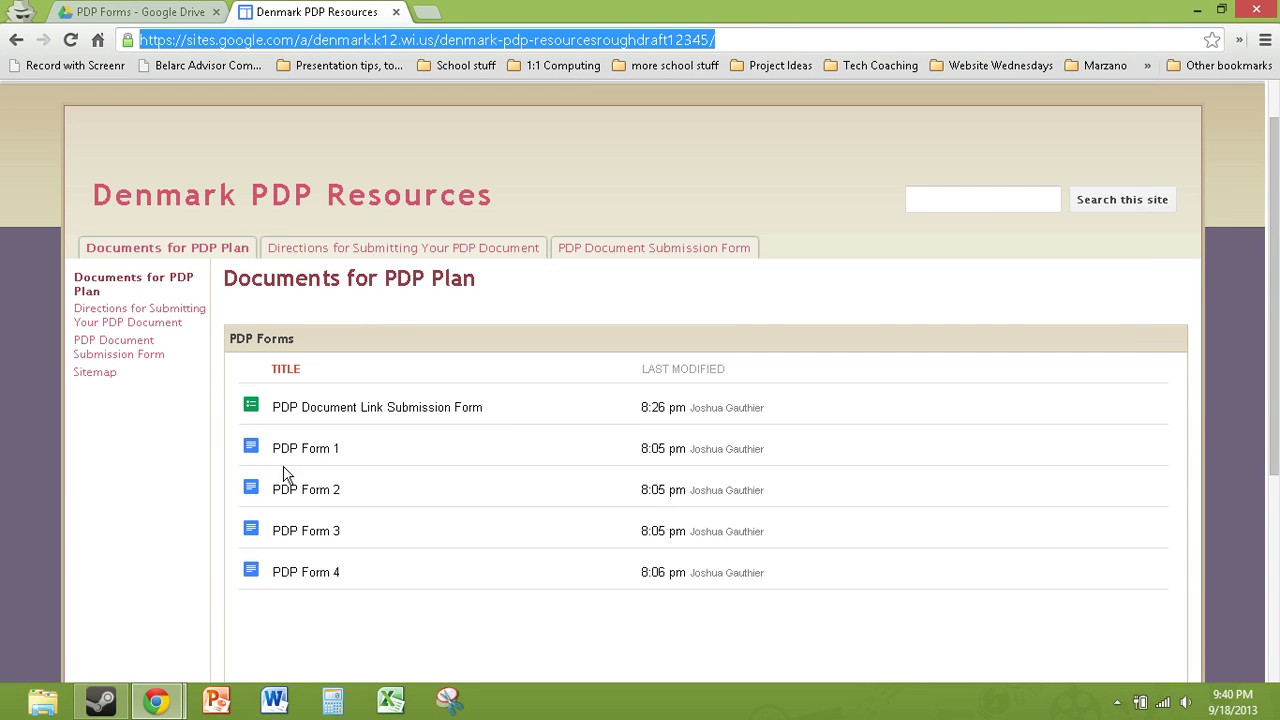
{"action": "left_click", "coordinate": [360, 259]}
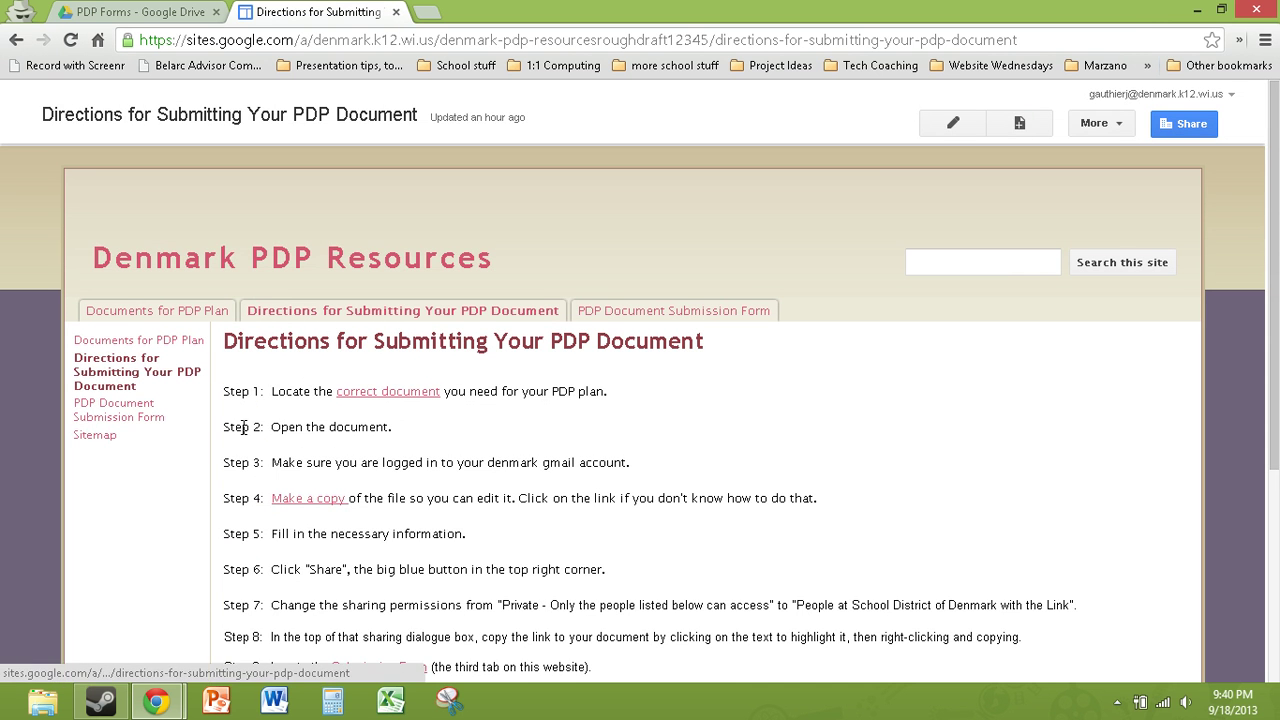
{"action": "scroll", "coordinate": [474, 460], "scroll_direction": "down", "scroll_amount": 3}
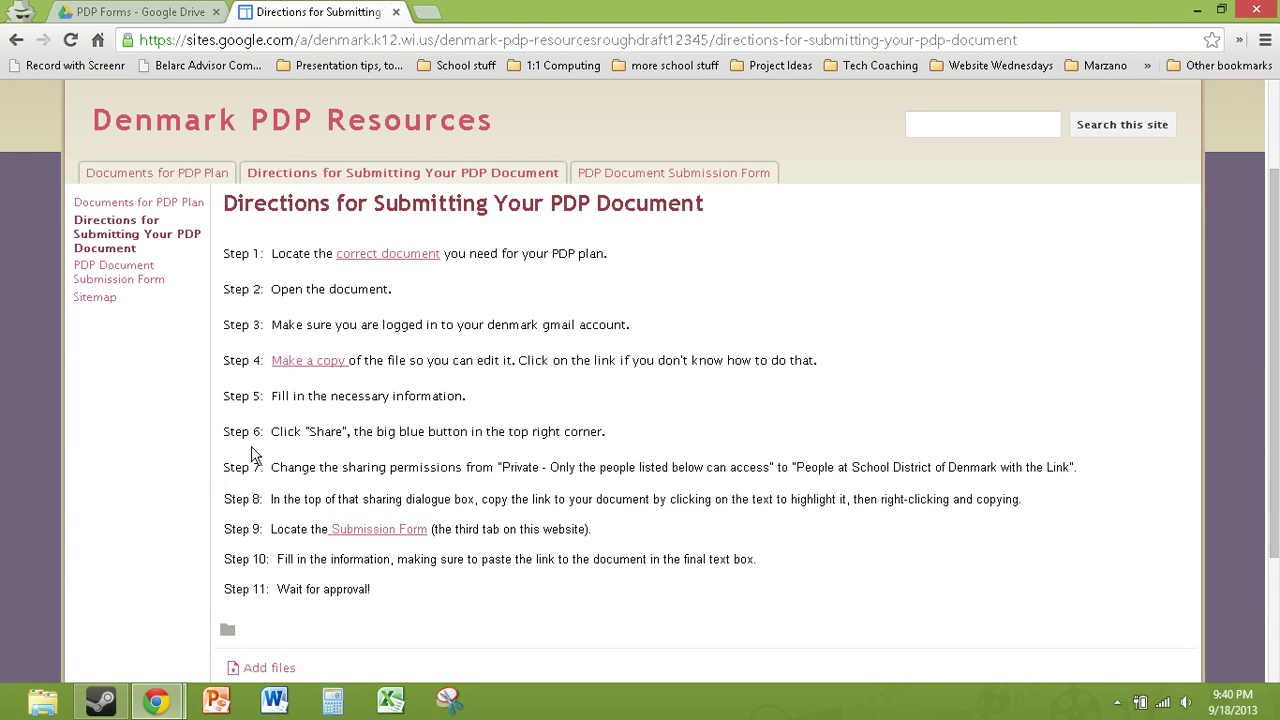
{"action": "left_click", "coordinate": [663, 174]}
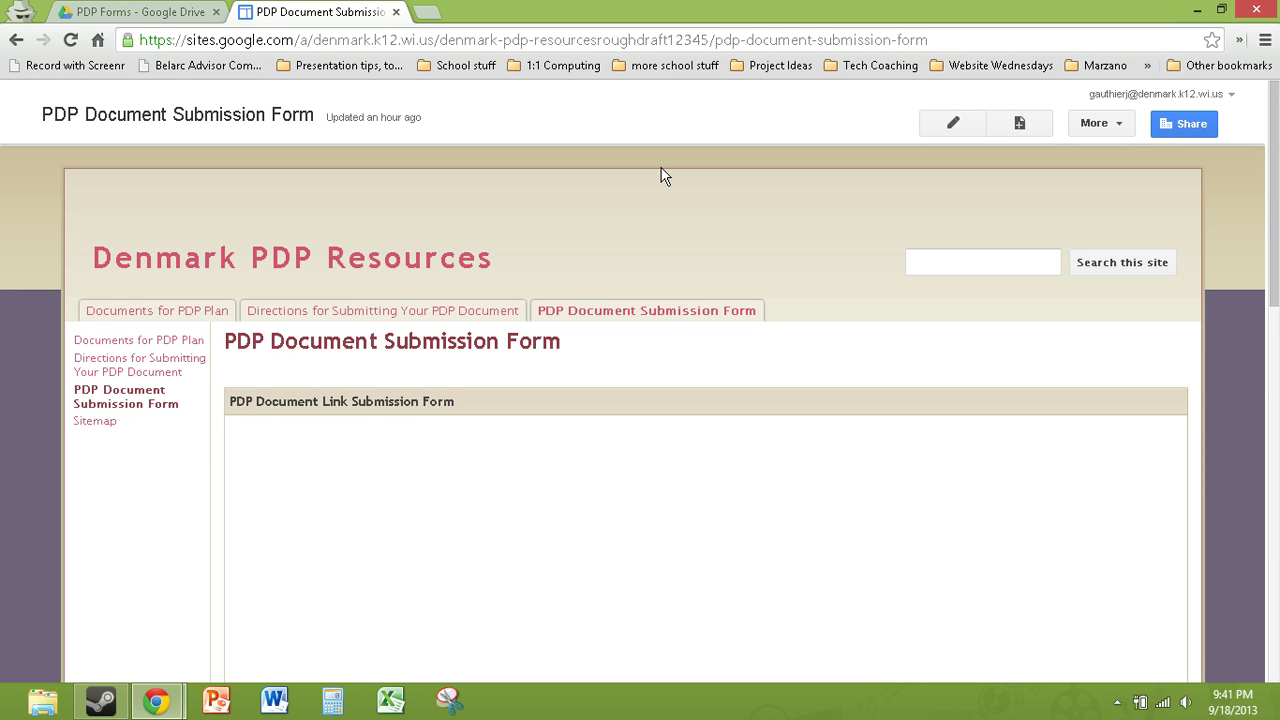
{"action": "scroll", "coordinate": [623, 370], "scroll_direction": "down", "scroll_amount": 3}
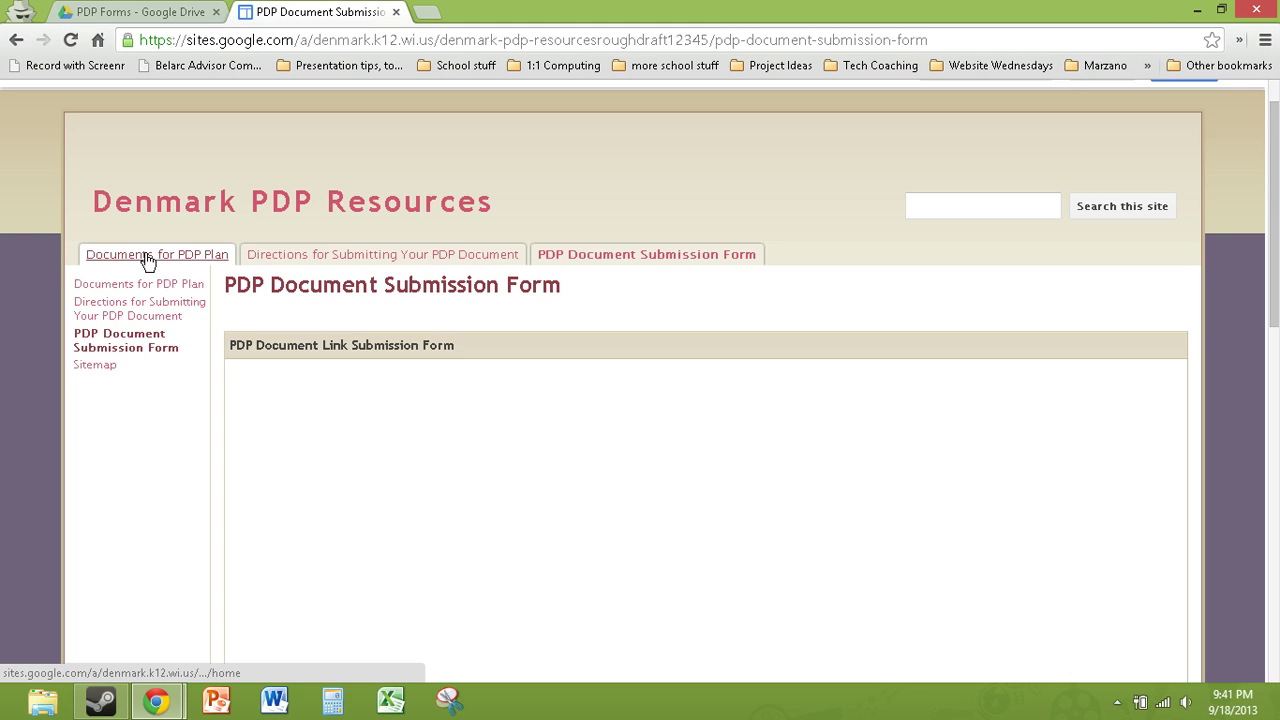
{"action": "left_click", "coordinate": [148, 258]}
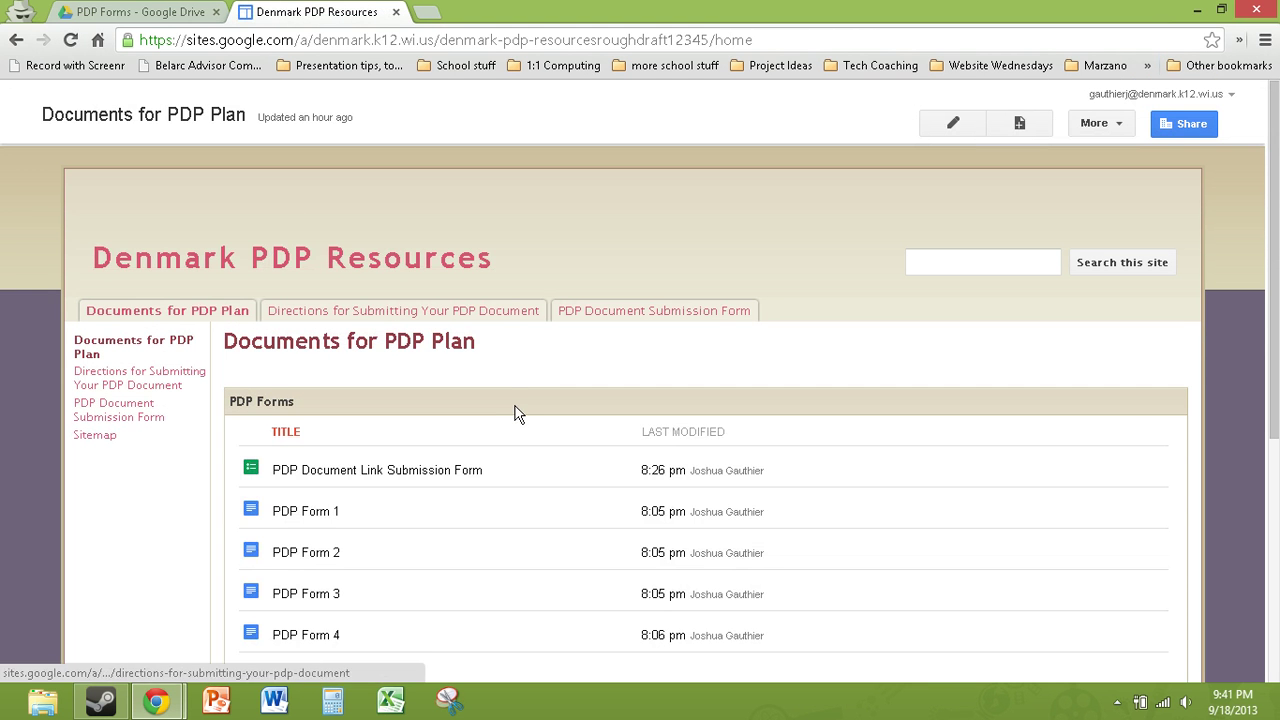
Step: Use File > Make a copy on PDP Form 2 to create Copy of PDP Form 2
{"action": "scroll", "coordinate": [457, 566], "scroll_direction": "down", "scroll_amount": 2}
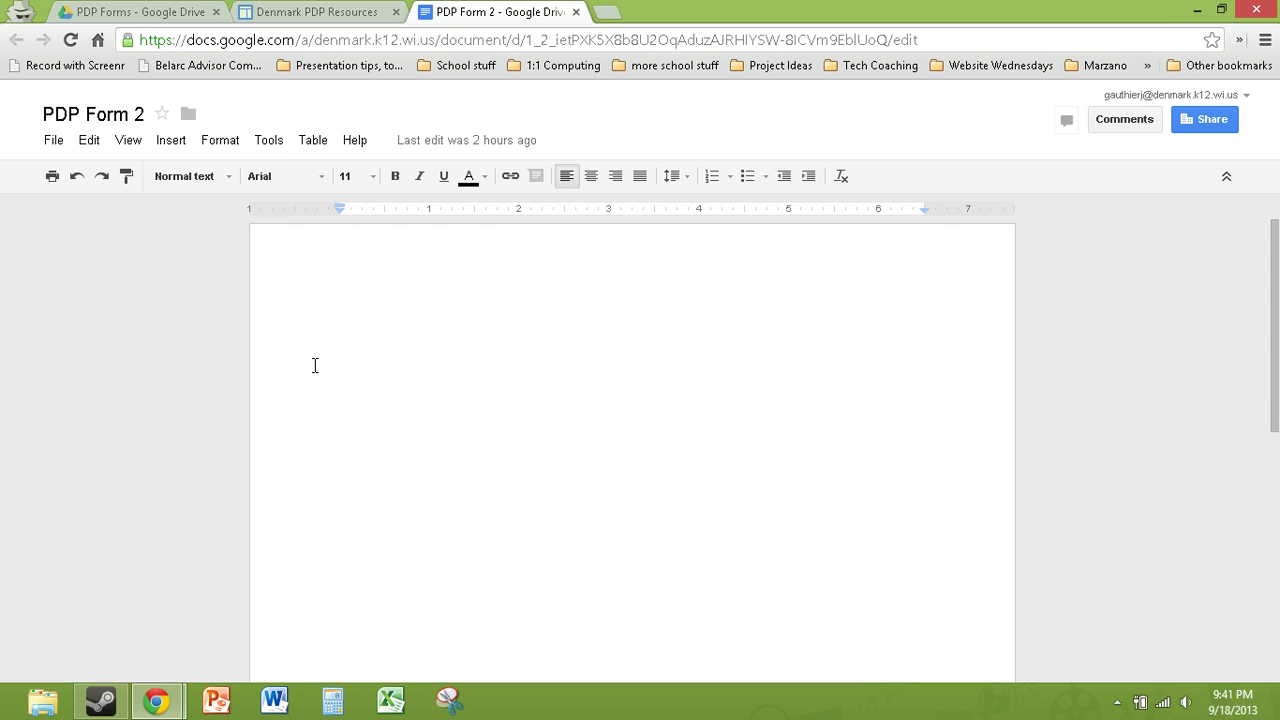
{"action": "left_click", "coordinate": [53, 145]}
{"action": "left_click", "coordinate": [42, 292]}
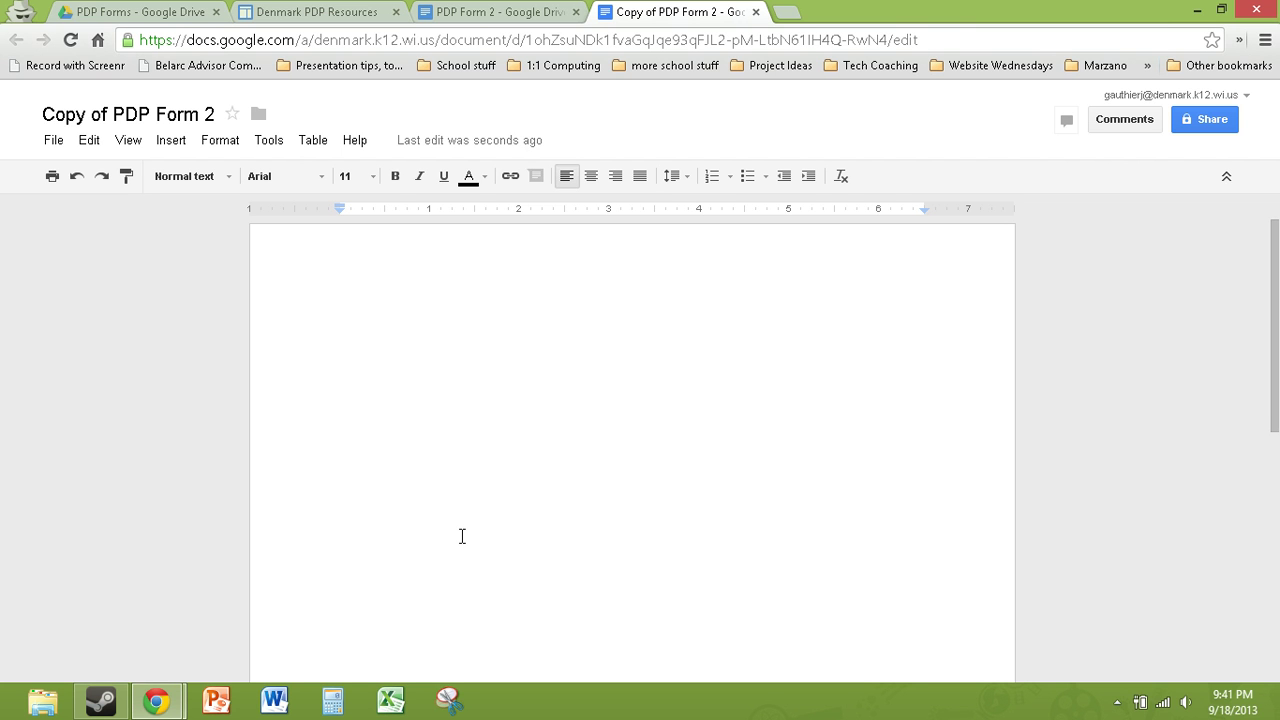
Step: Share Copy of PDP Form 2 with 'People at School District of Denmark with the link'
{"action": "left_click", "coordinate": [1205, 122]}
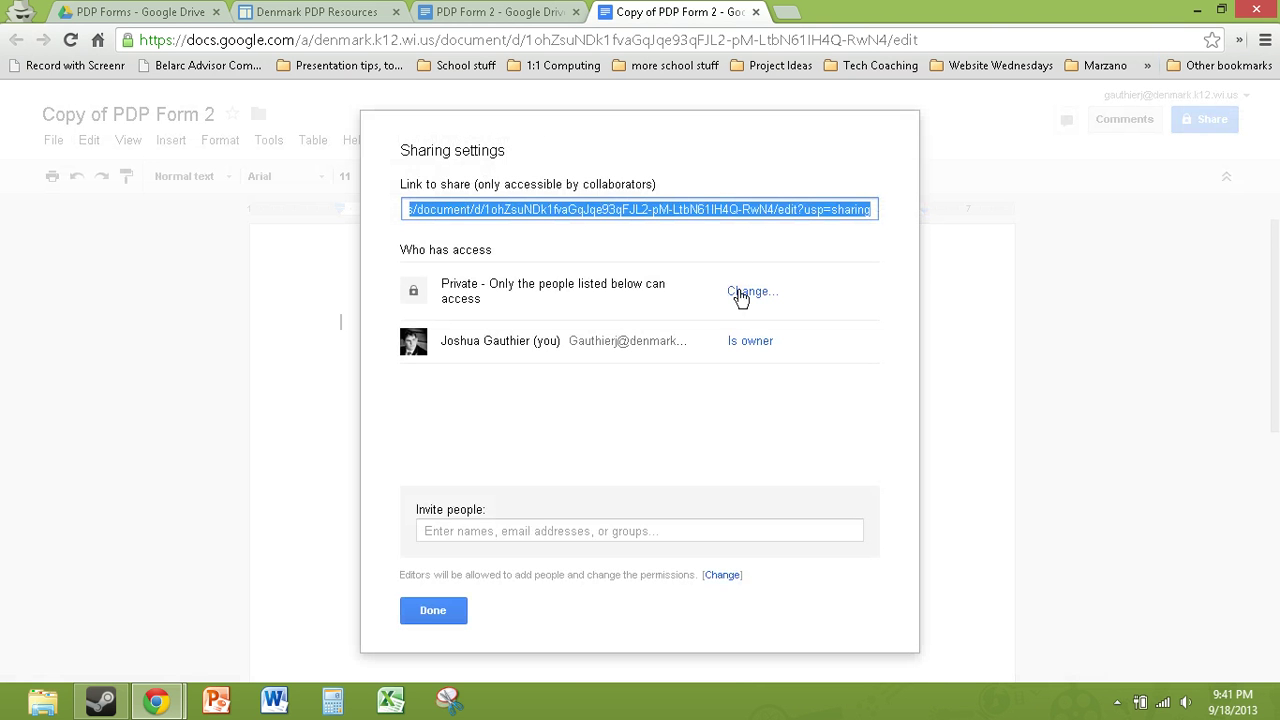
{"action": "left_click", "coordinate": [740, 294]}
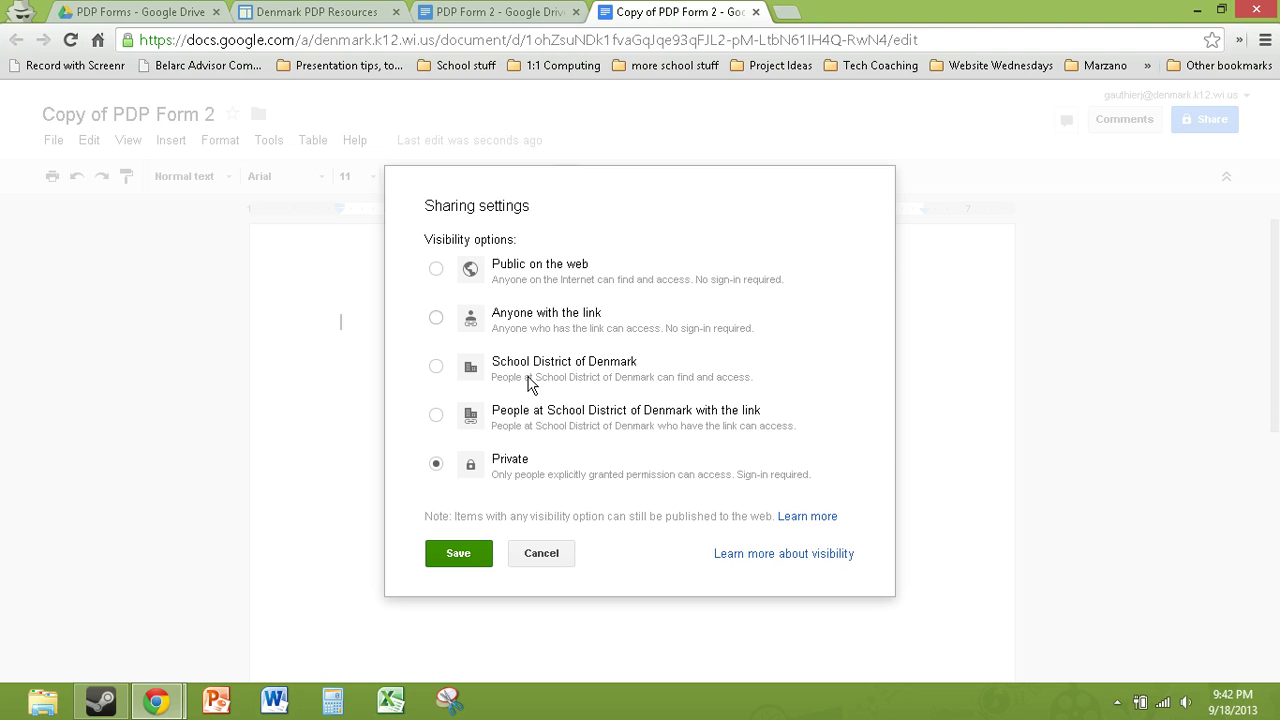
{"action": "left_click", "coordinate": [436, 416]}
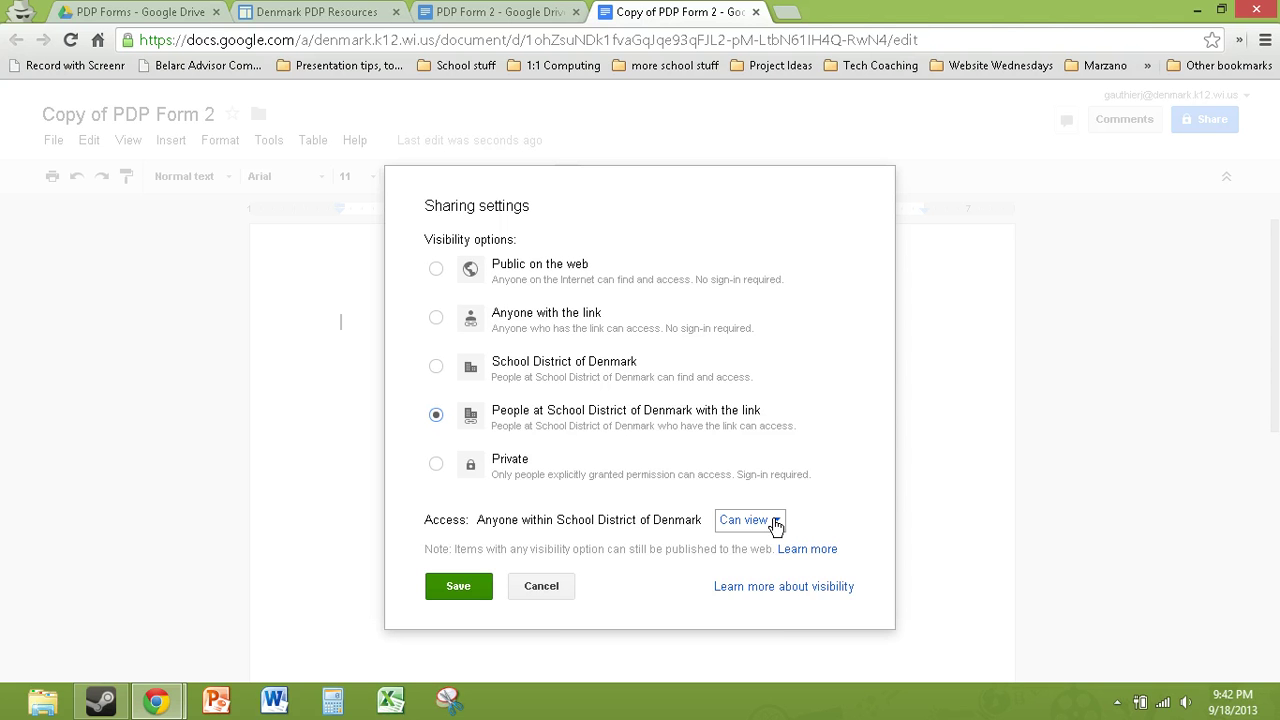
{"action": "left_click", "coordinate": [457, 587]}
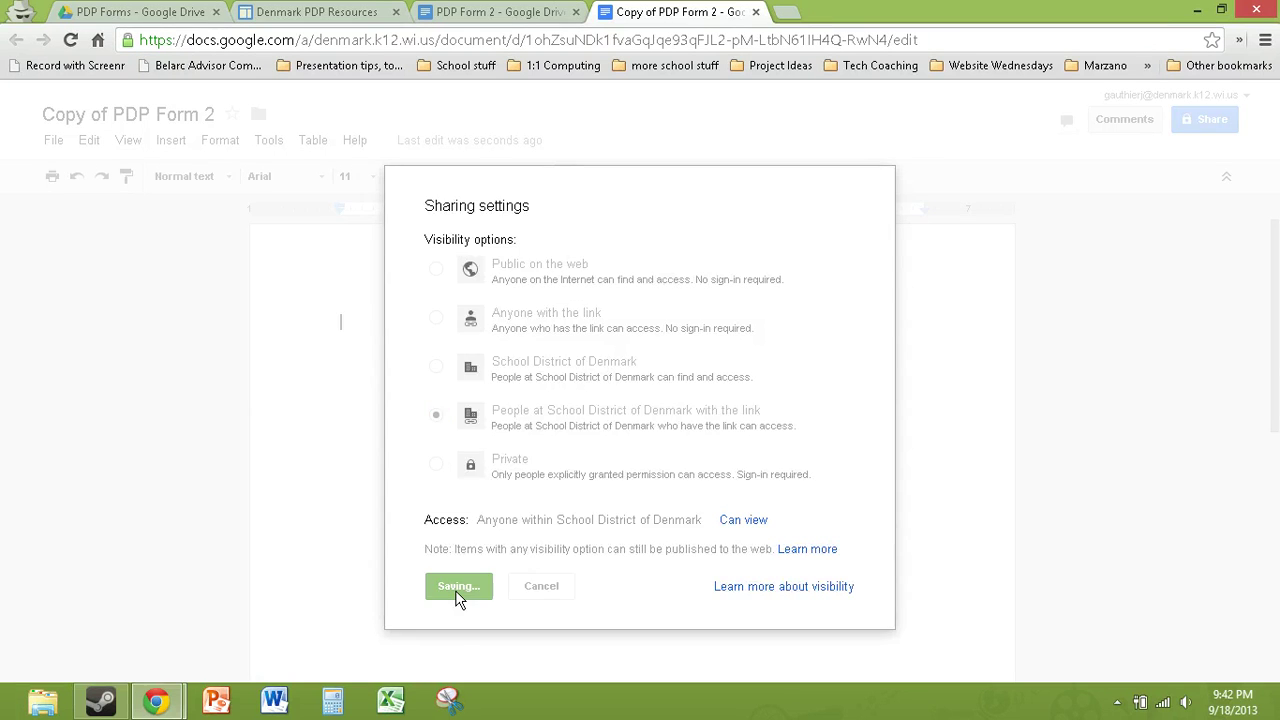
{"action": "left_click", "coordinate": [420, 612]}
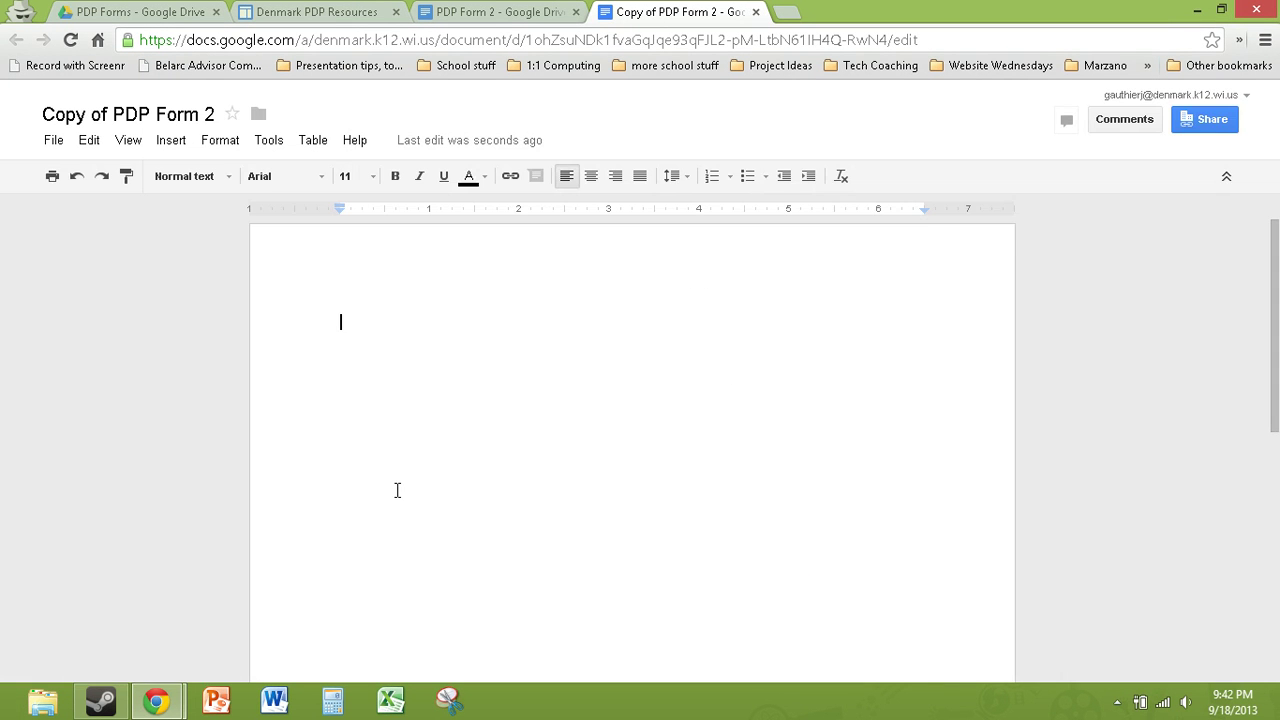
Step: Copy the document's share link from the sharing settings
{"action": "left_click", "coordinate": [1205, 119]}
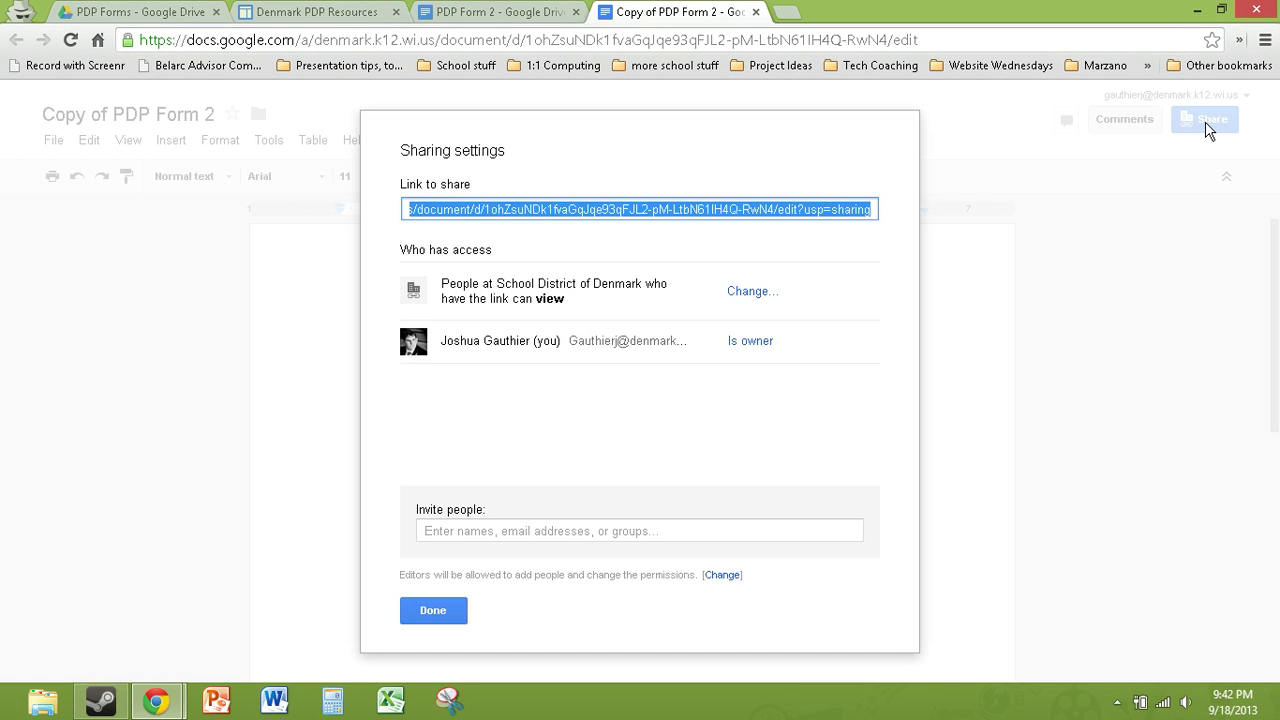
{"action": "right_click", "coordinate": [598, 222]}
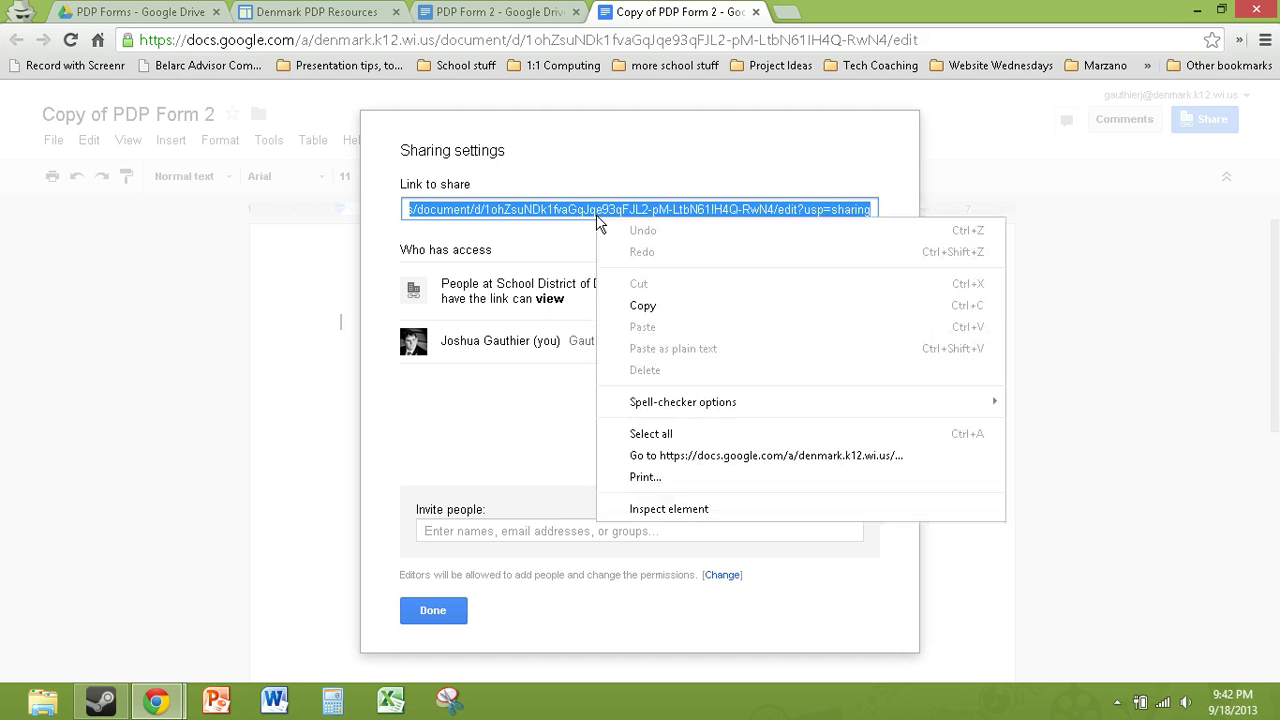
{"action": "left_click", "coordinate": [636, 303]}
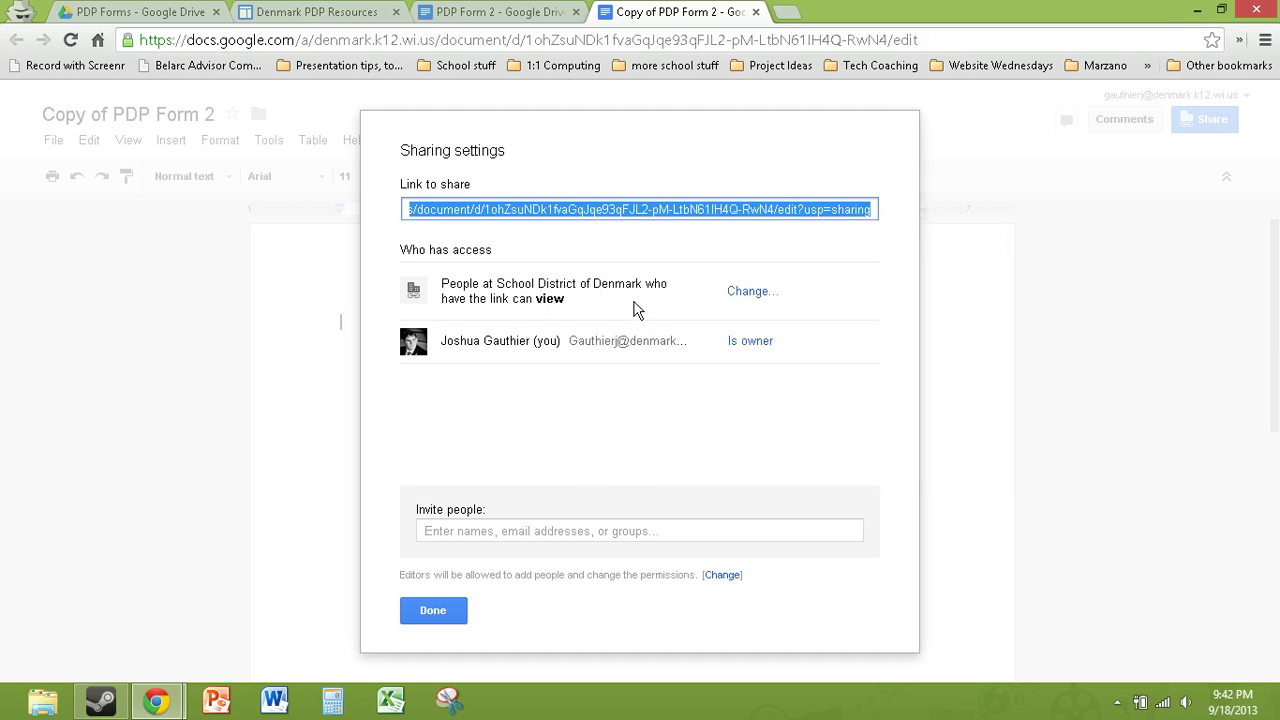
Step: Read the Directions page's submission steps, then go to the PDP Document Submission Form page
{"action": "left_click", "coordinate": [381, 14]}
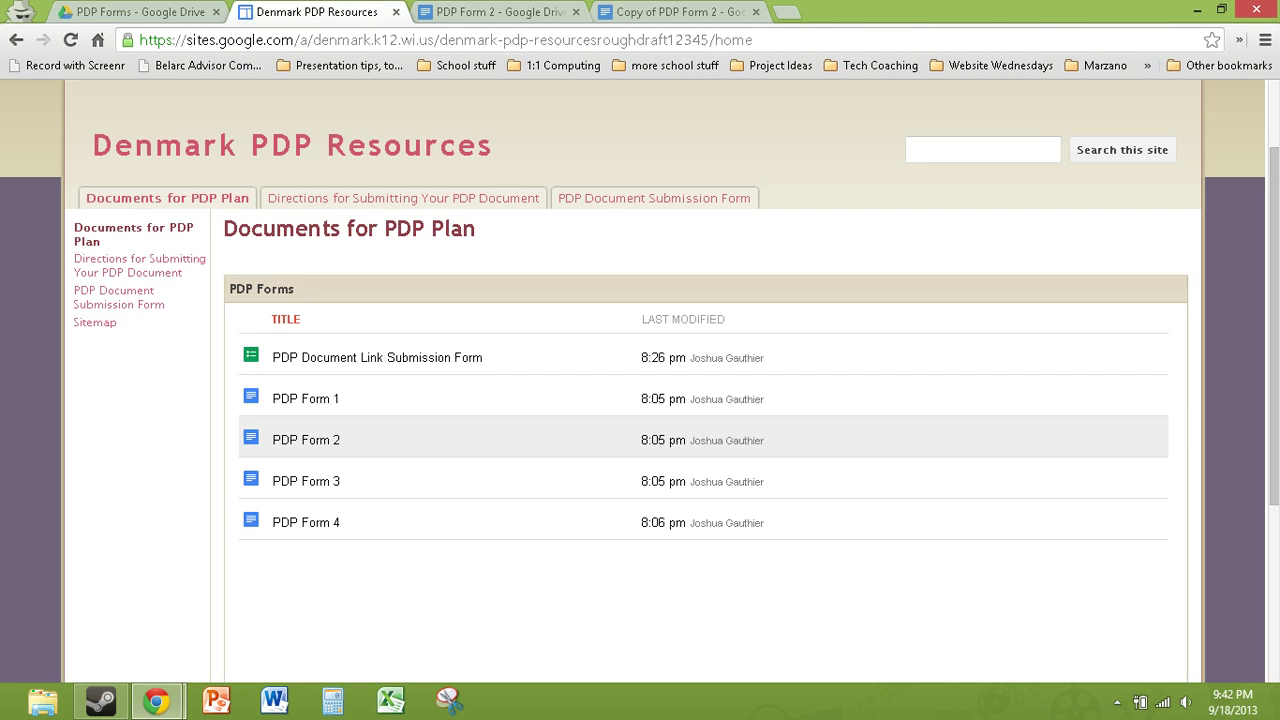
{"action": "left_click", "coordinate": [398, 198]}
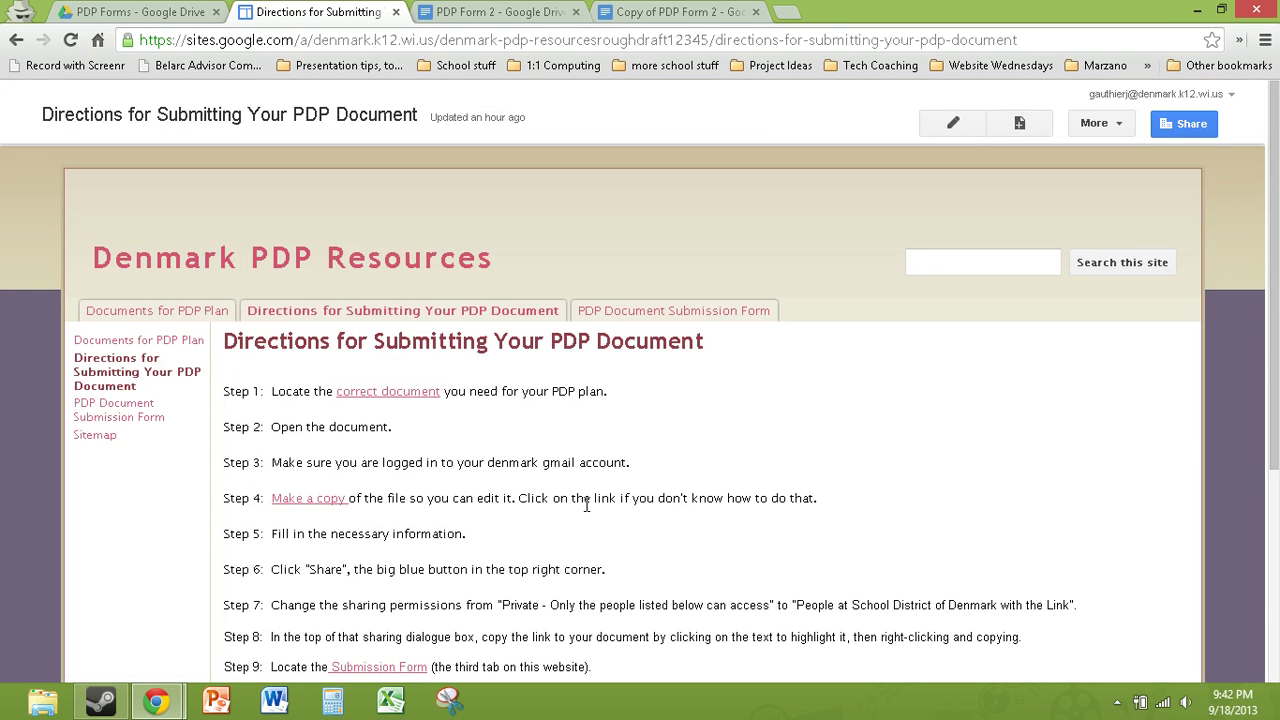
{"action": "scroll", "coordinate": [340, 368], "scroll_direction": "down", "scroll_amount": 2}
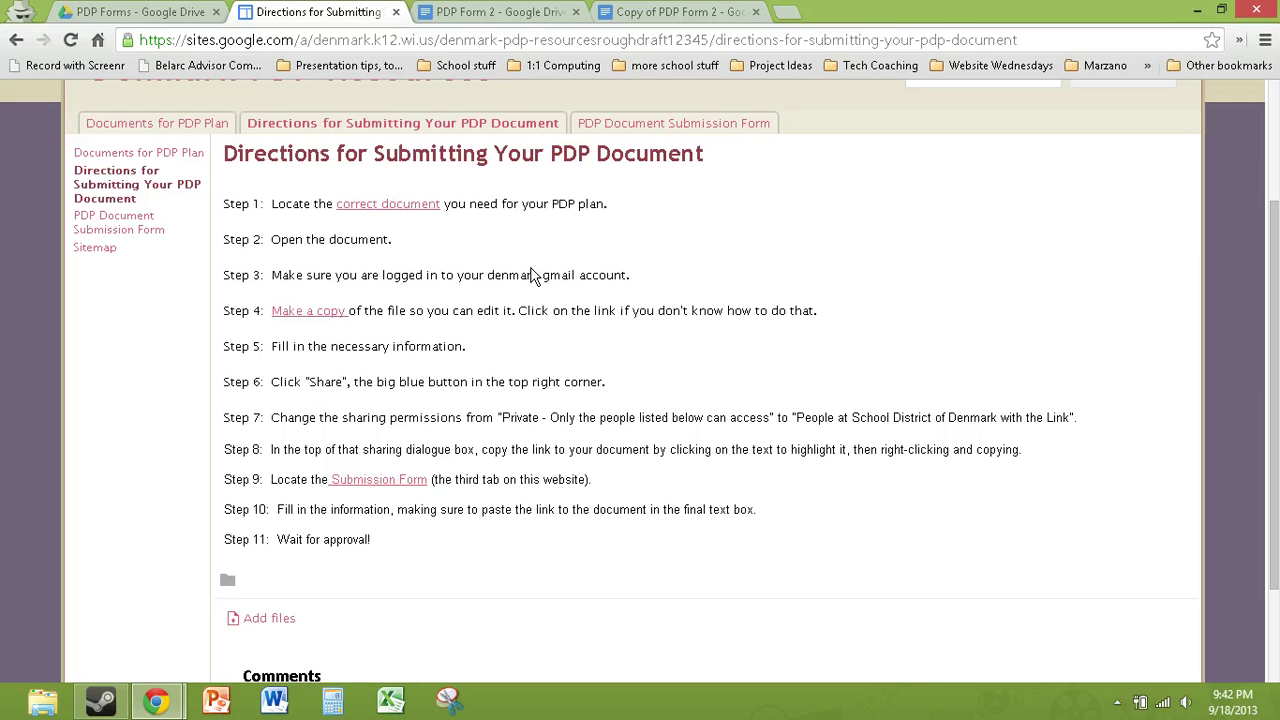
{"action": "left_click", "coordinate": [620, 127]}
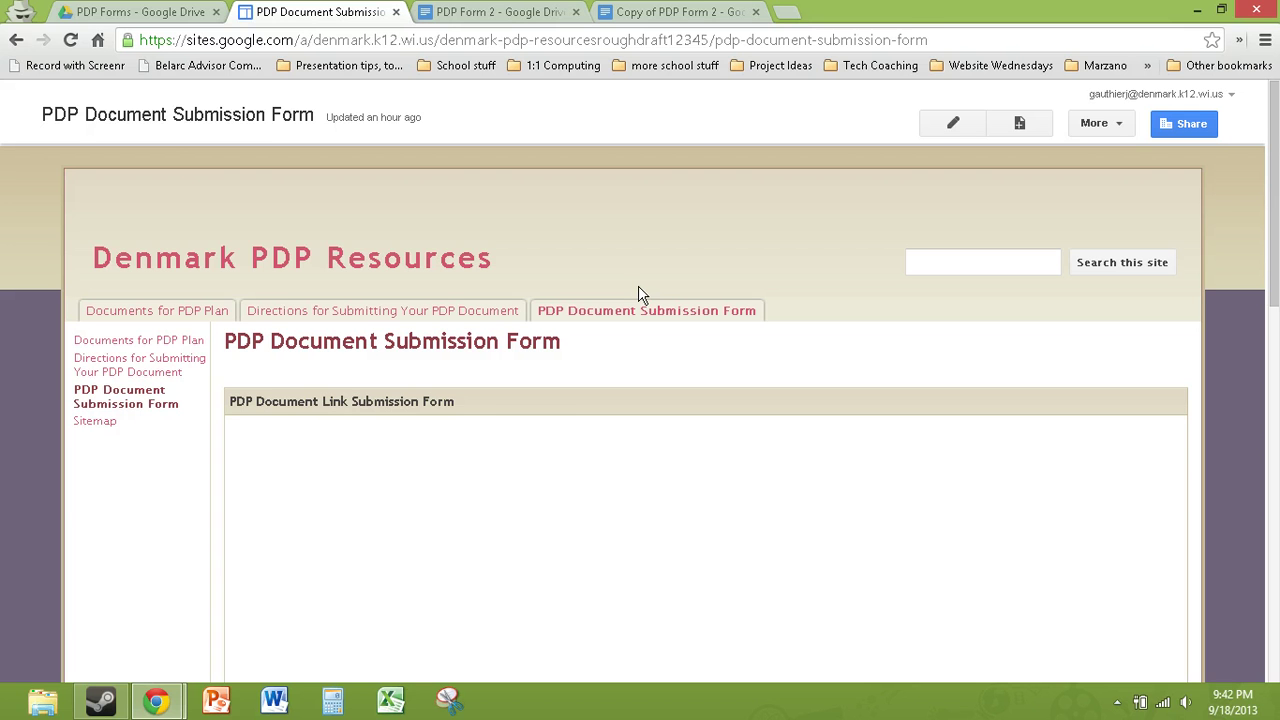
Step: Fill in the teacher's first name, last name and school e-mail address in the form
{"action": "key", "text": "ctrl+l"}
{"action": "scroll", "coordinate": [642, 295], "scroll_direction": "down", "scroll_amount": 1}
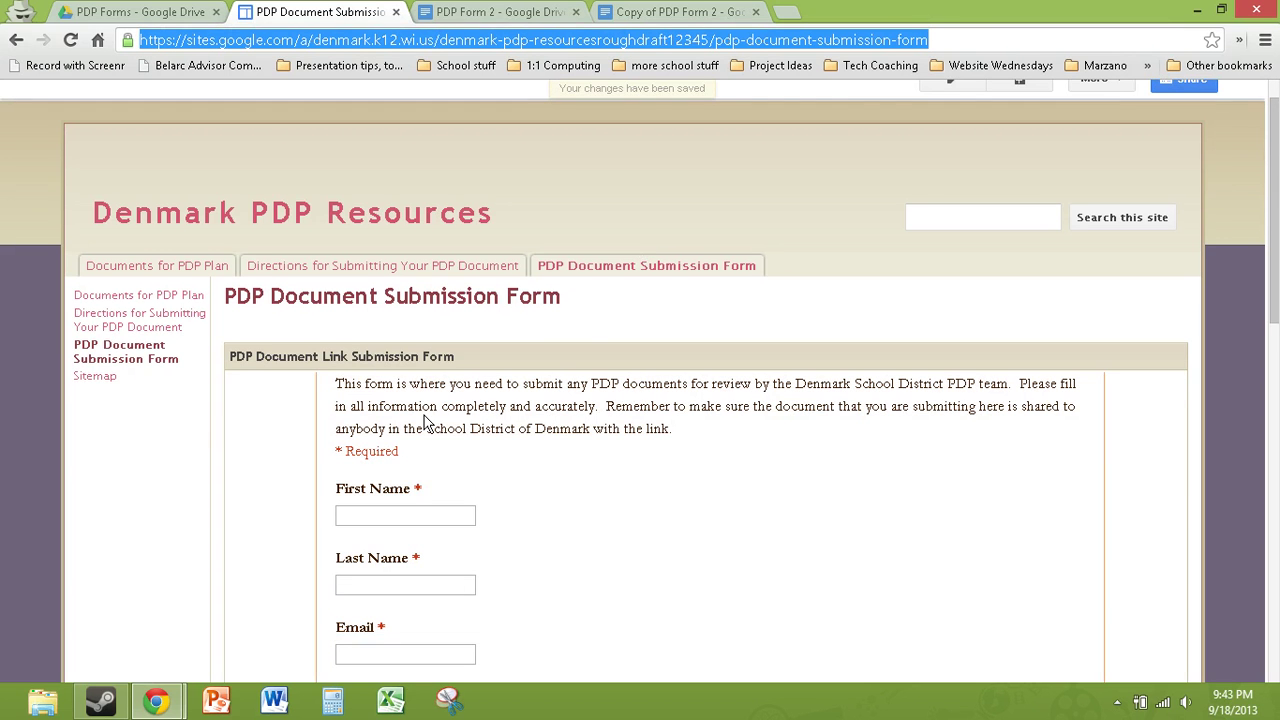
{"action": "scroll", "coordinate": [424, 422], "scroll_direction": "down", "scroll_amount": 2}
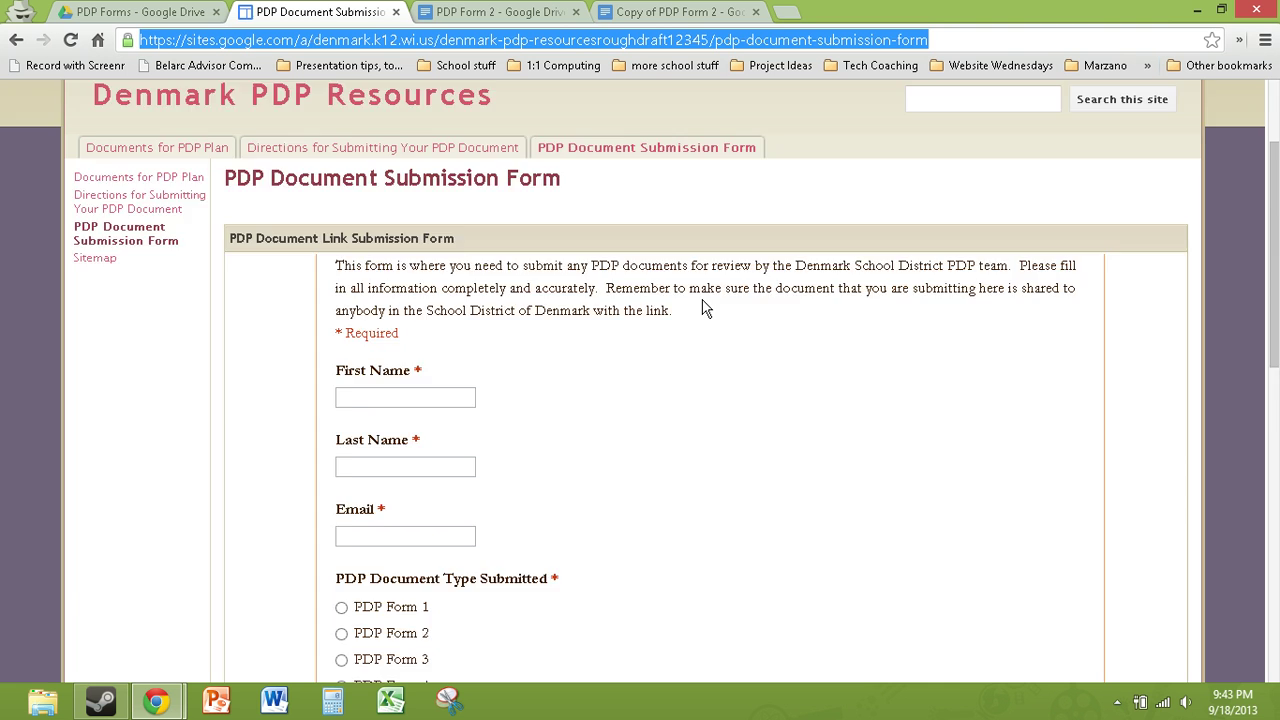
{"action": "scroll", "coordinate": [705, 310], "scroll_direction": "down", "scroll_amount": 3}
{"action": "left_click", "coordinate": [372, 235]}
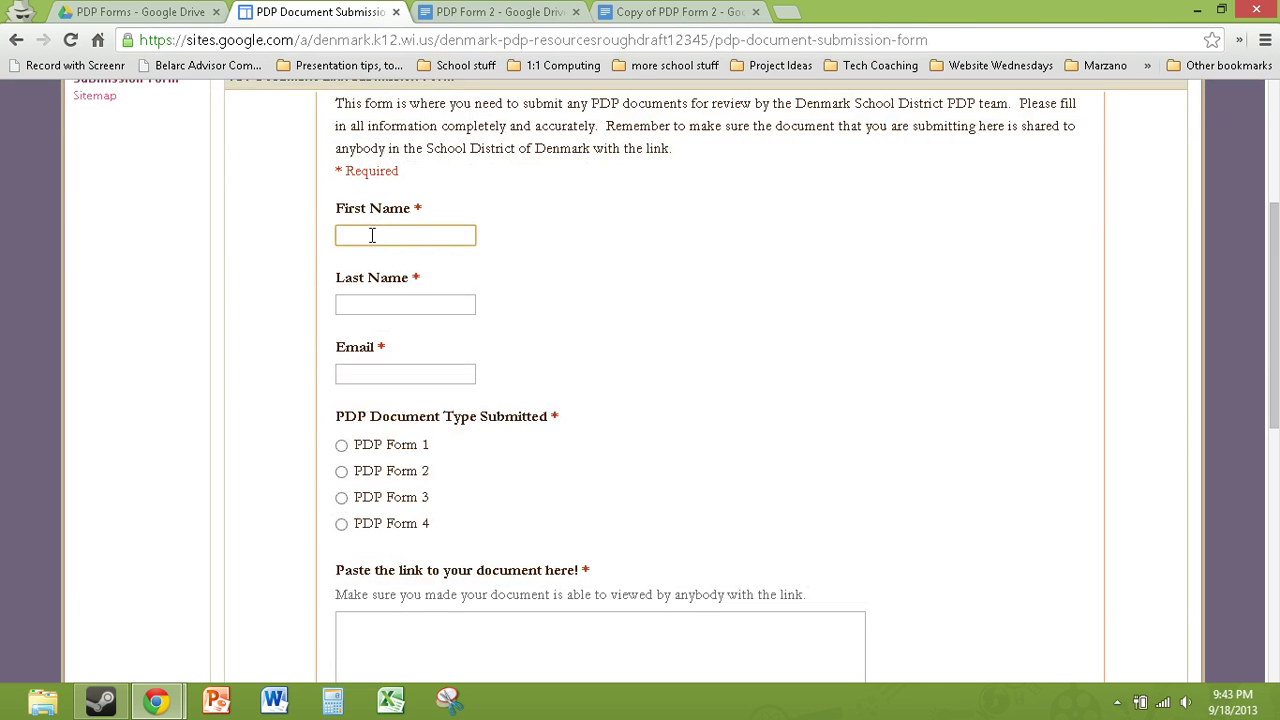
{"action": "key", "text": "Tab"}
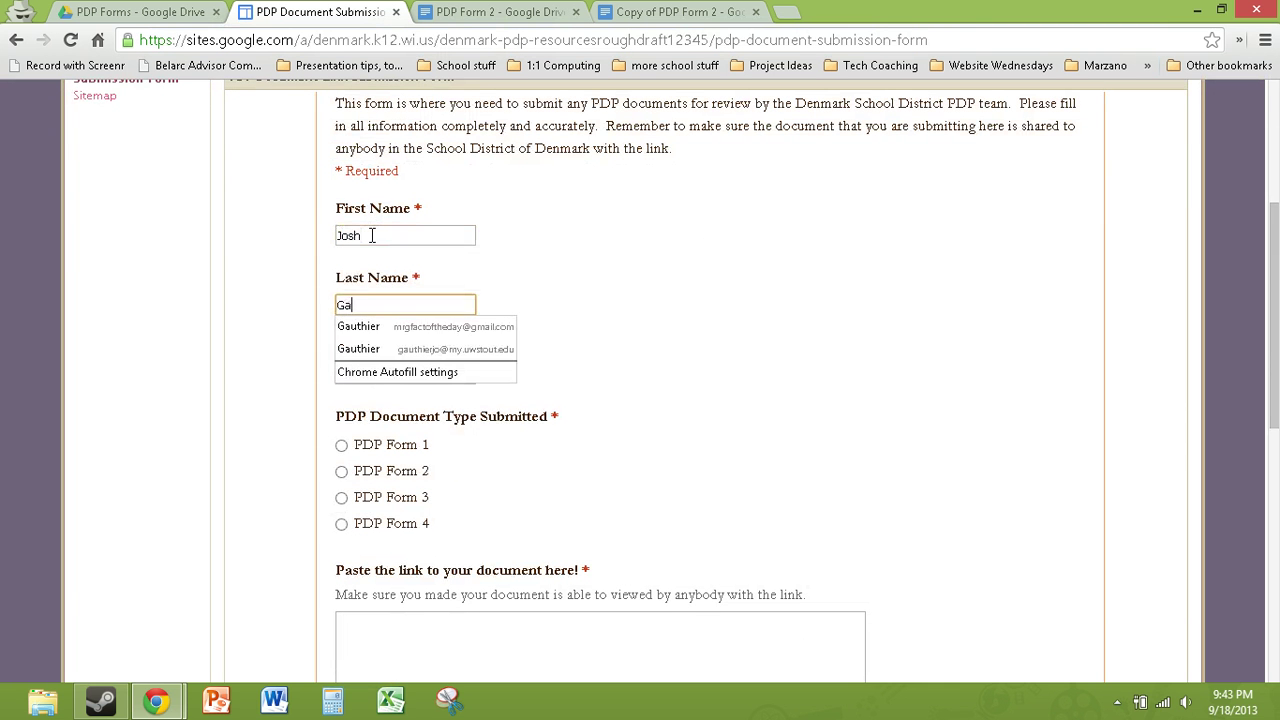
{"action": "key", "text": "Tab"}
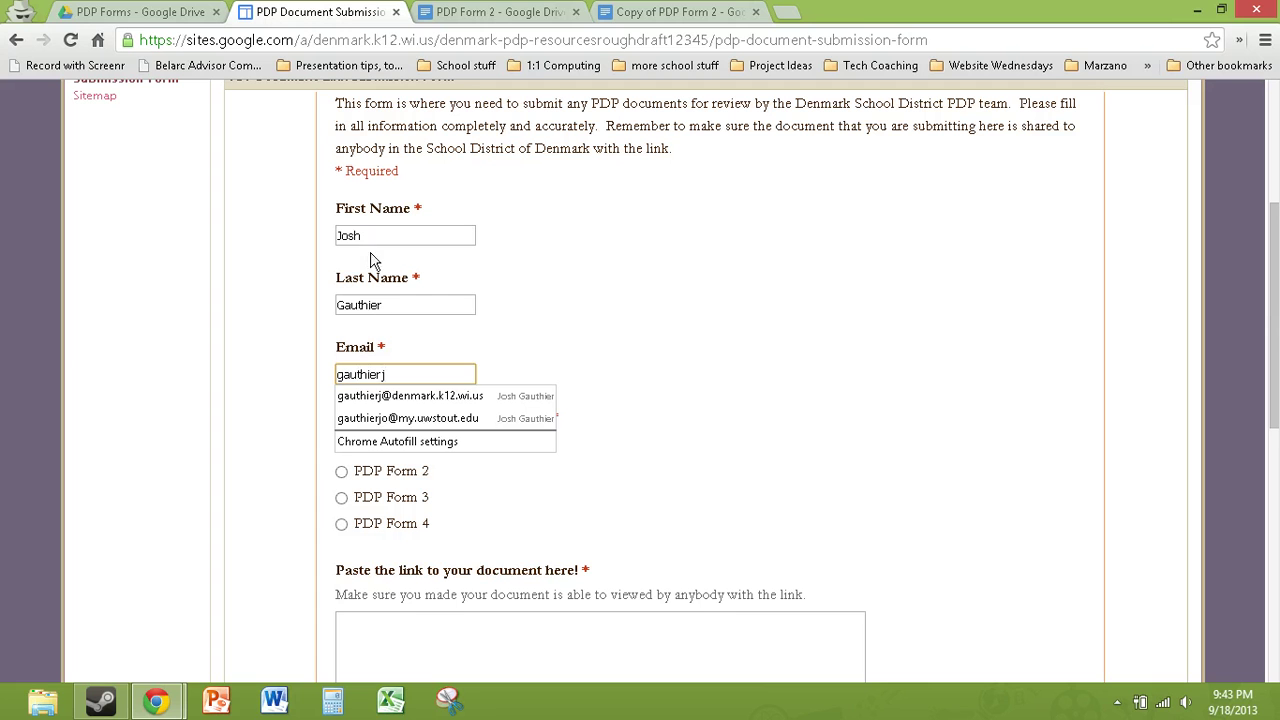
{"action": "left_click", "coordinate": [368, 392]}
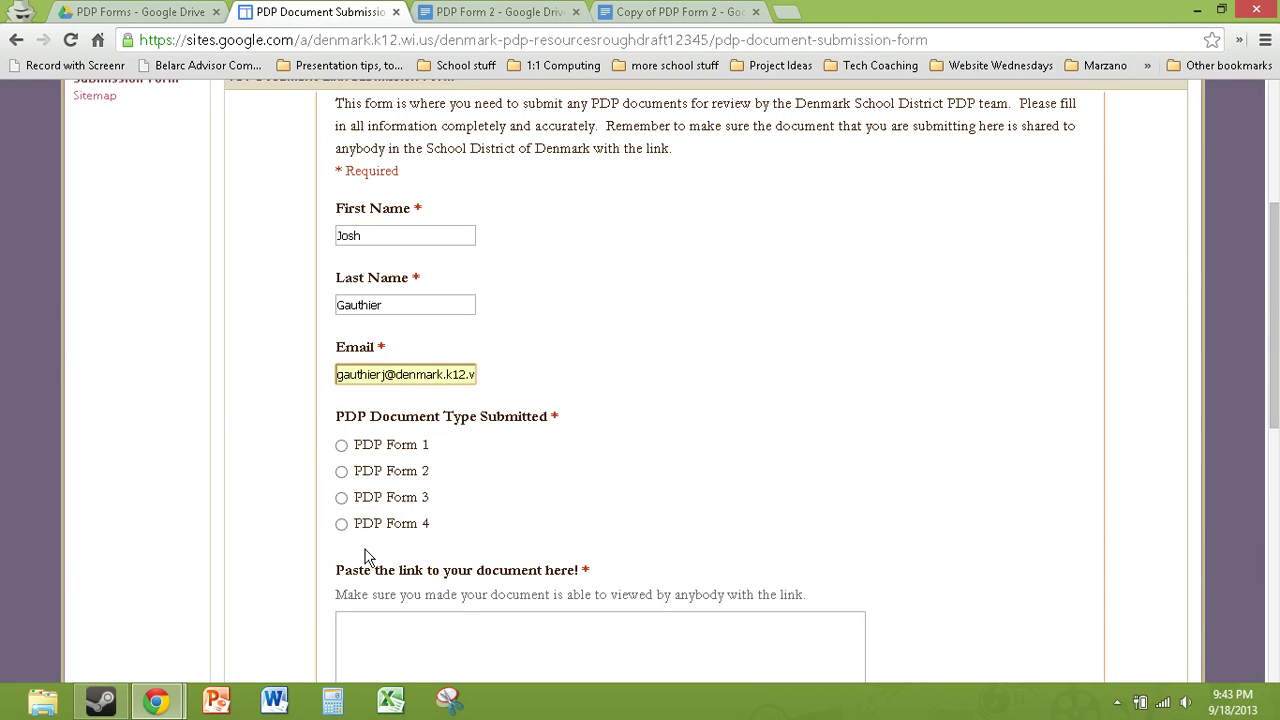
Step: Choose PDP Form 1, paste the shared document link, and submit the form
{"action": "scroll", "coordinate": [321, 407], "scroll_direction": "down", "scroll_amount": 1}
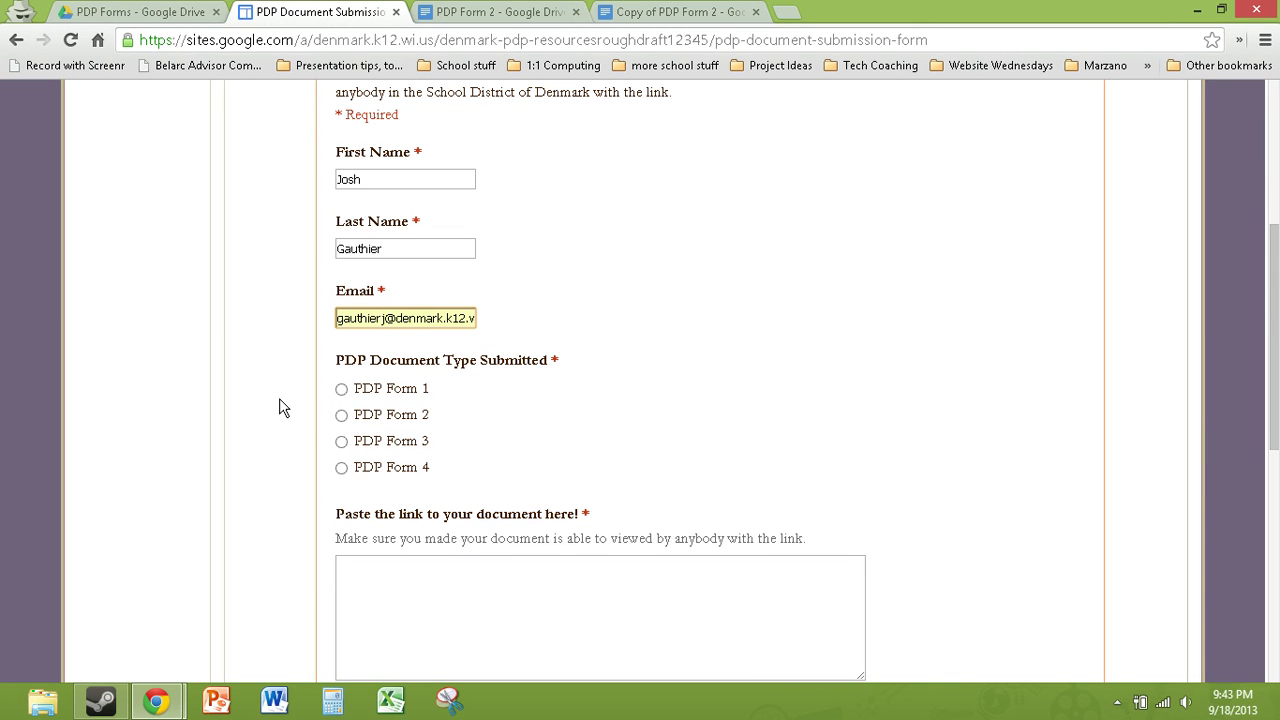
{"action": "left_click", "coordinate": [341, 389]}
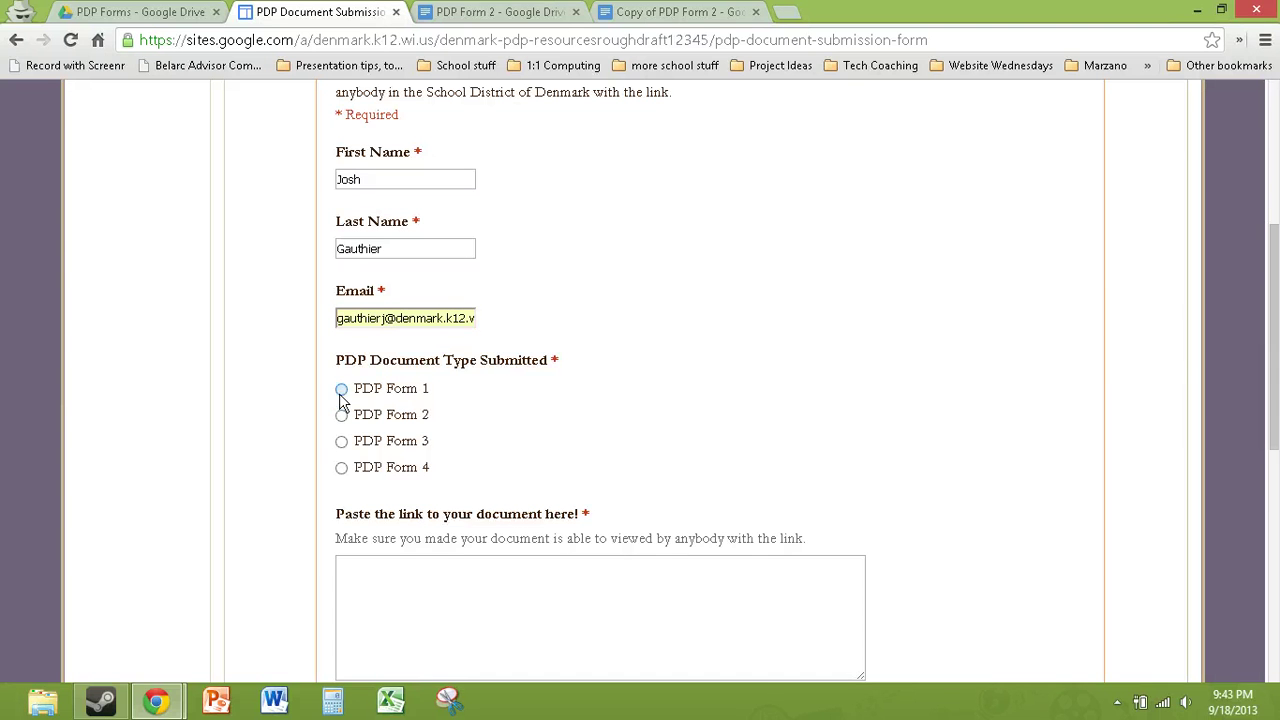
{"action": "left_click", "coordinate": [521, 596]}
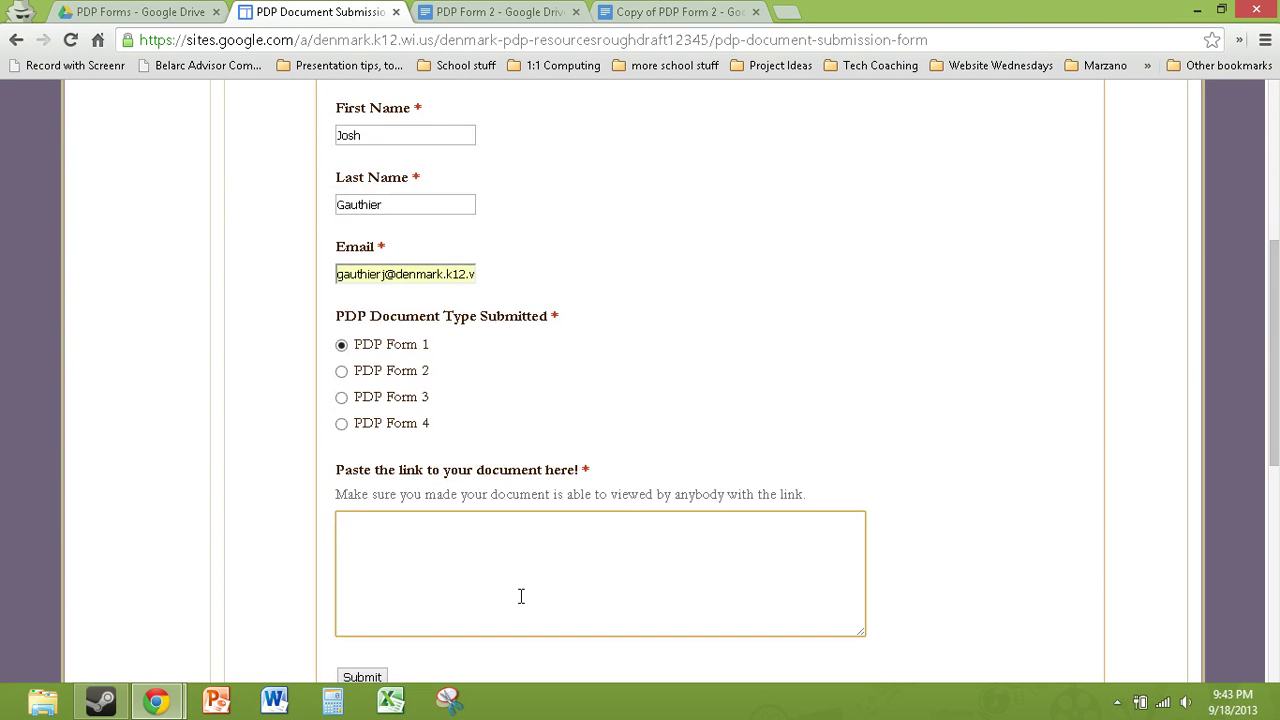
{"action": "scroll", "coordinate": [300, 575], "scroll_direction": "down", "scroll_amount": 2}
{"action": "left_click", "coordinate": [362, 554]}
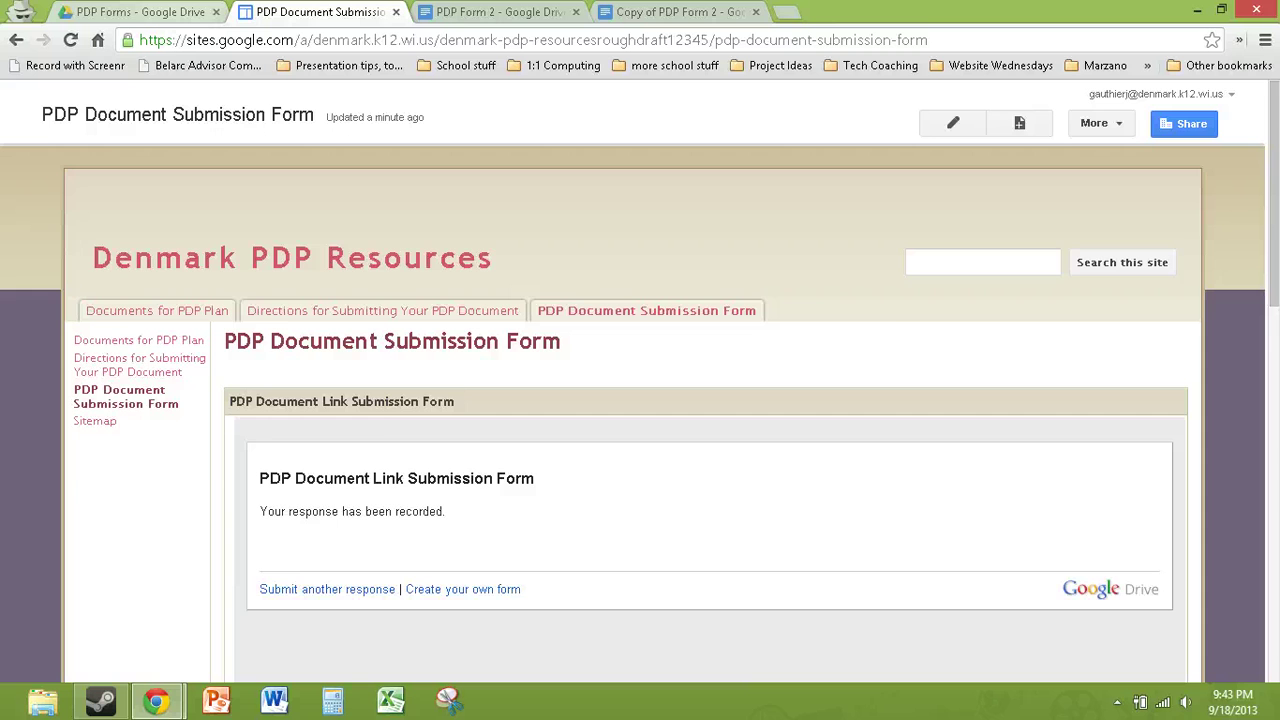
Step: Go from the PDP Forms folder up to My Drive and open the PDP Form Submission Folder
{"action": "left_click", "coordinate": [140, 12]}
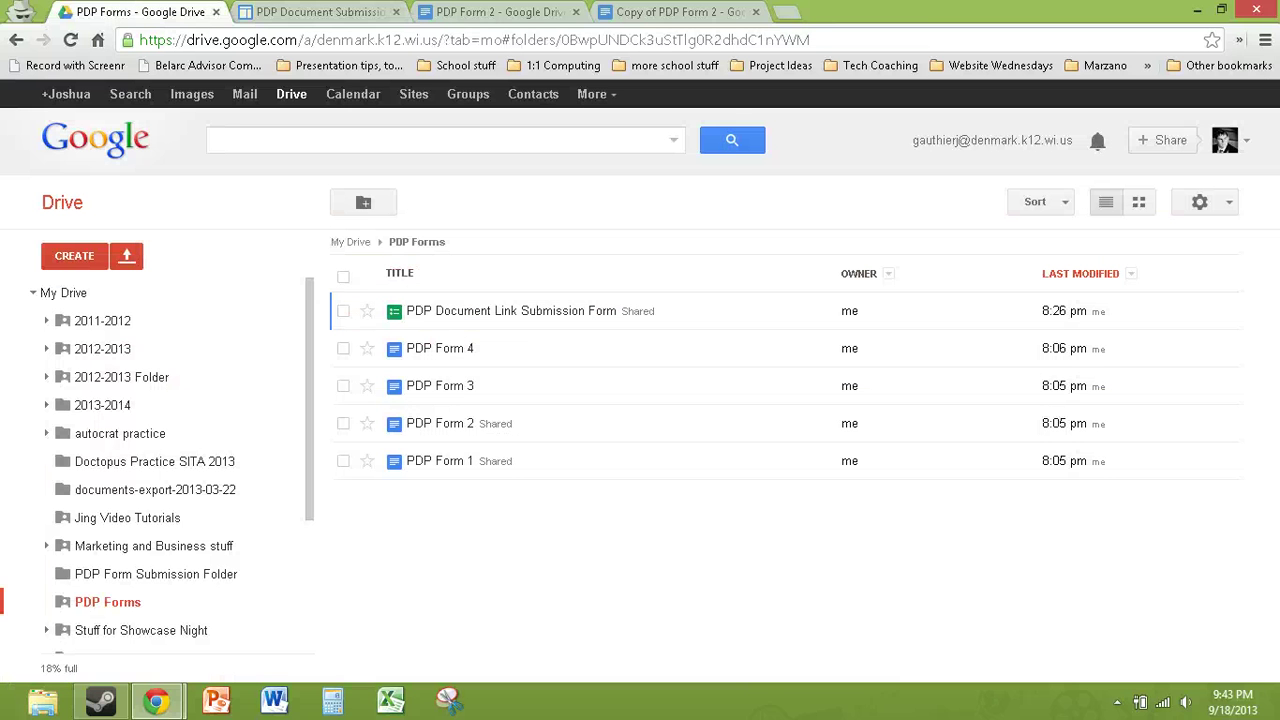
{"action": "left_click", "coordinate": [66, 293]}
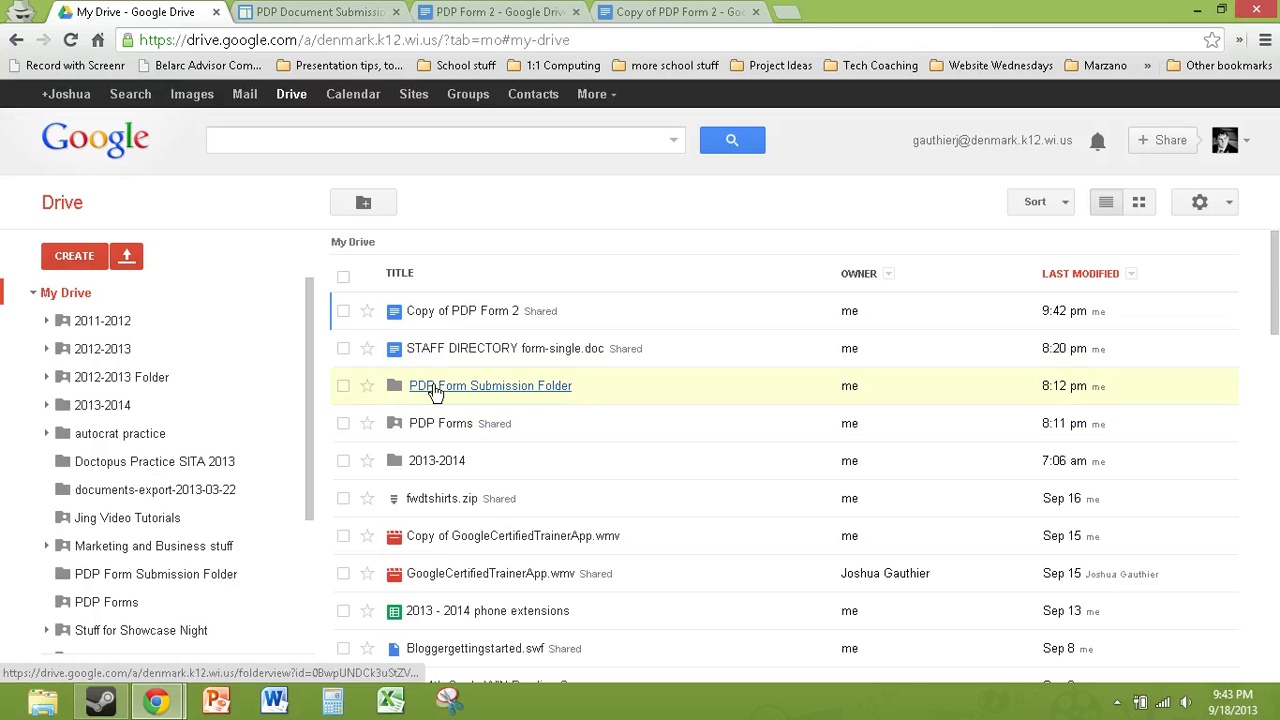
{"action": "left_click", "coordinate": [435, 387]}
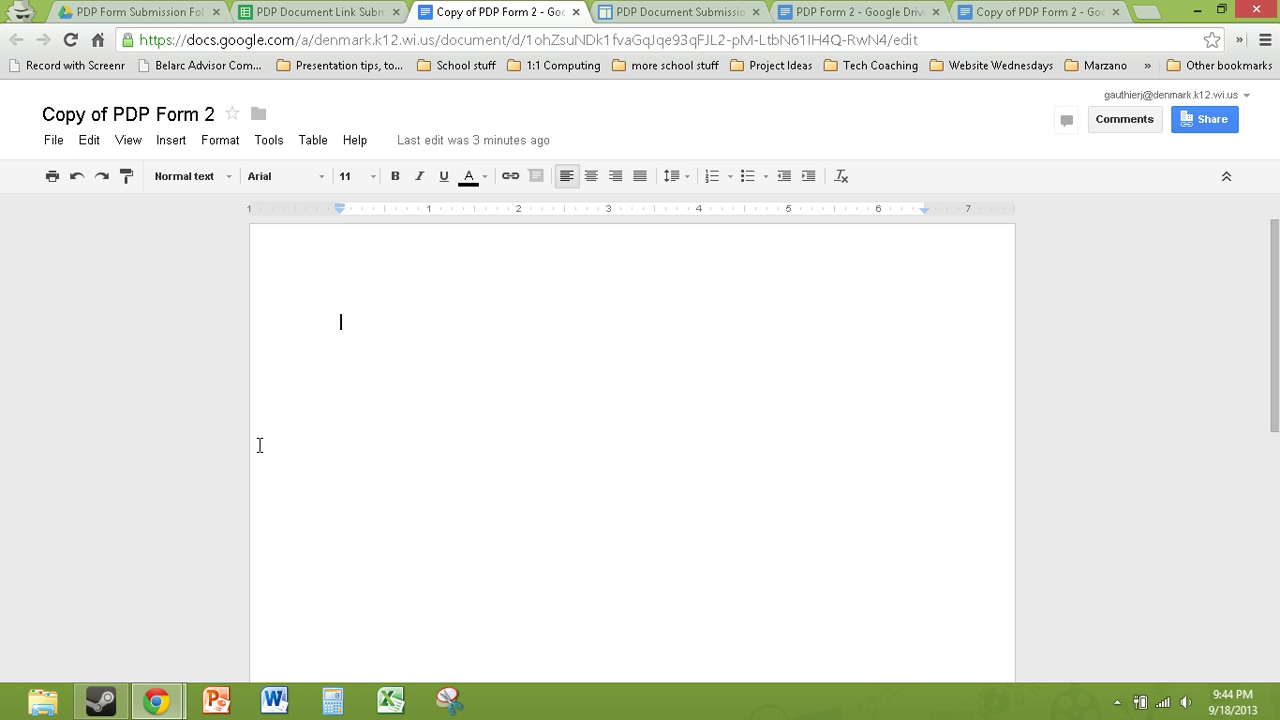
Step: Reopen the Directions for Submitting Your PDP Document page and scroll down to Step 11
{"action": "left_click", "coordinate": [680, 12]}
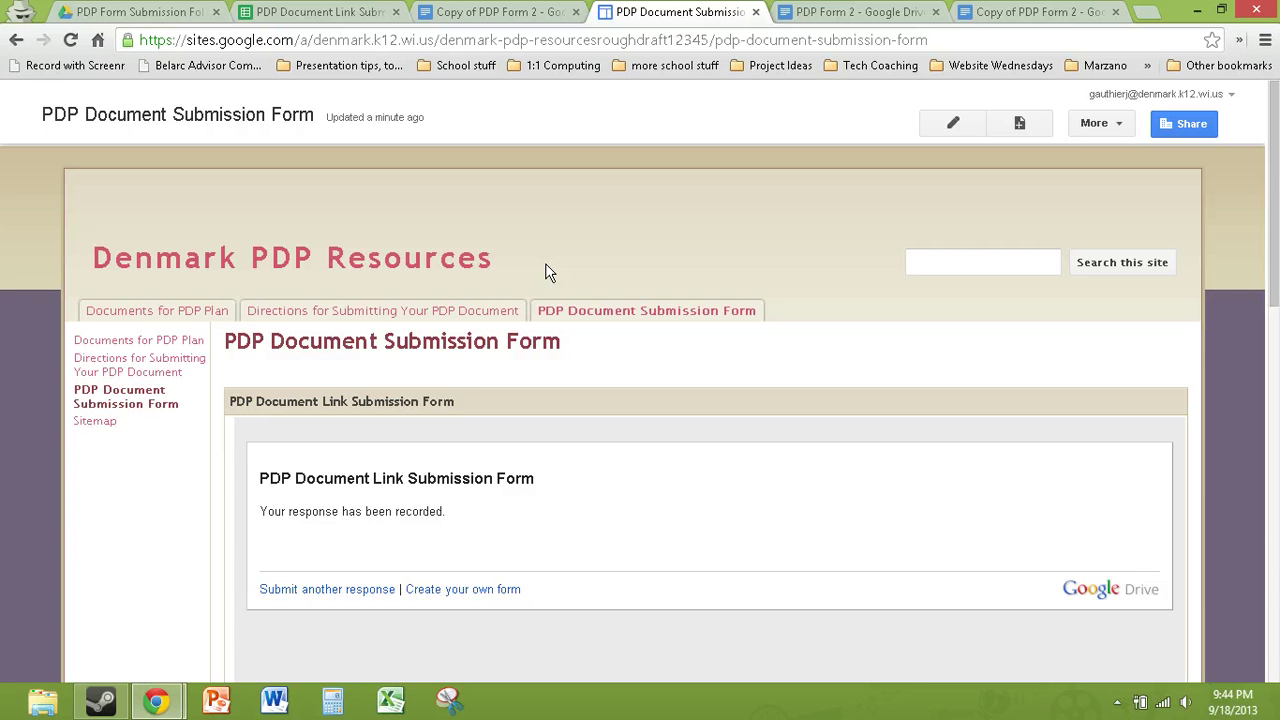
{"action": "left_click", "coordinate": [425, 313]}
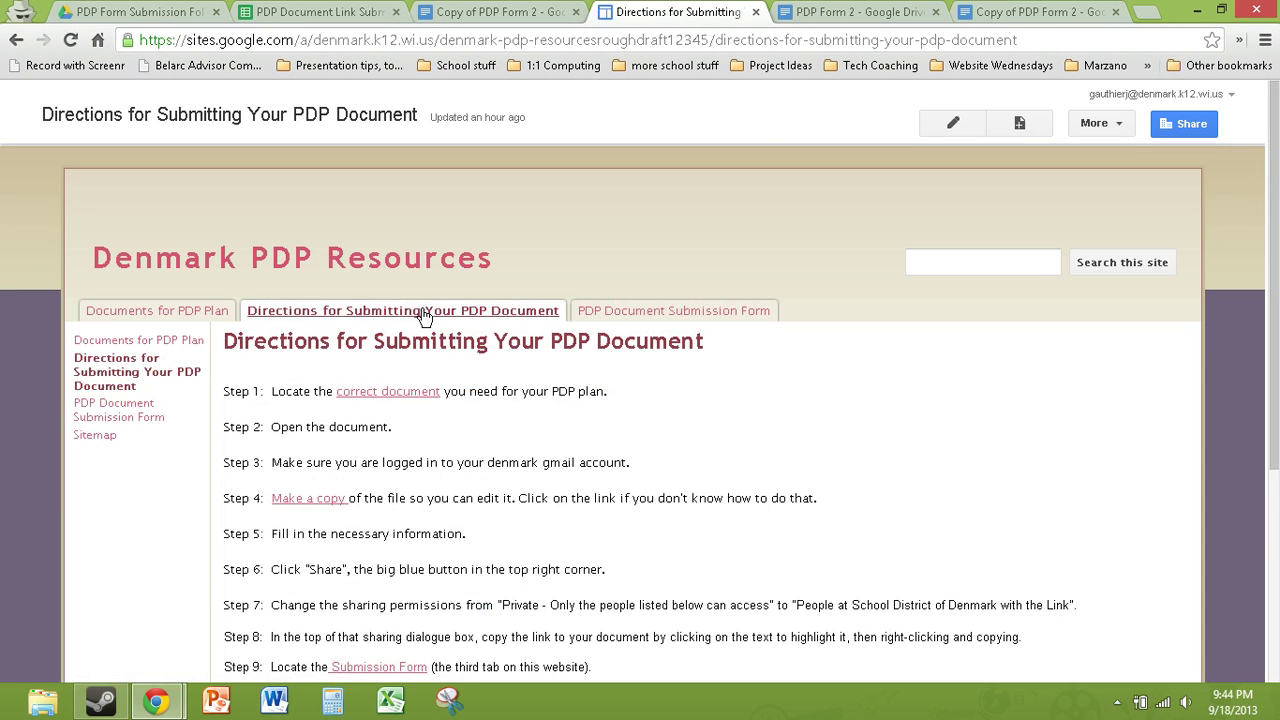
{"action": "scroll", "coordinate": [491, 410], "scroll_direction": "down", "scroll_amount": 2}
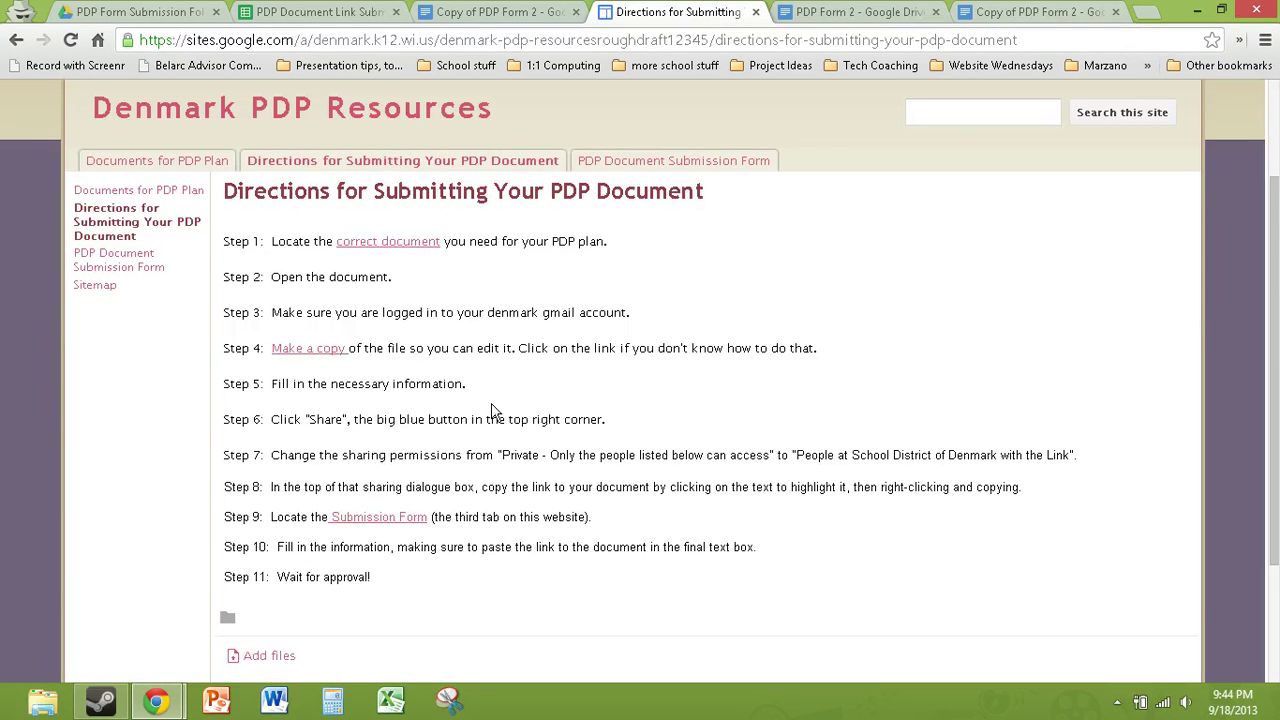